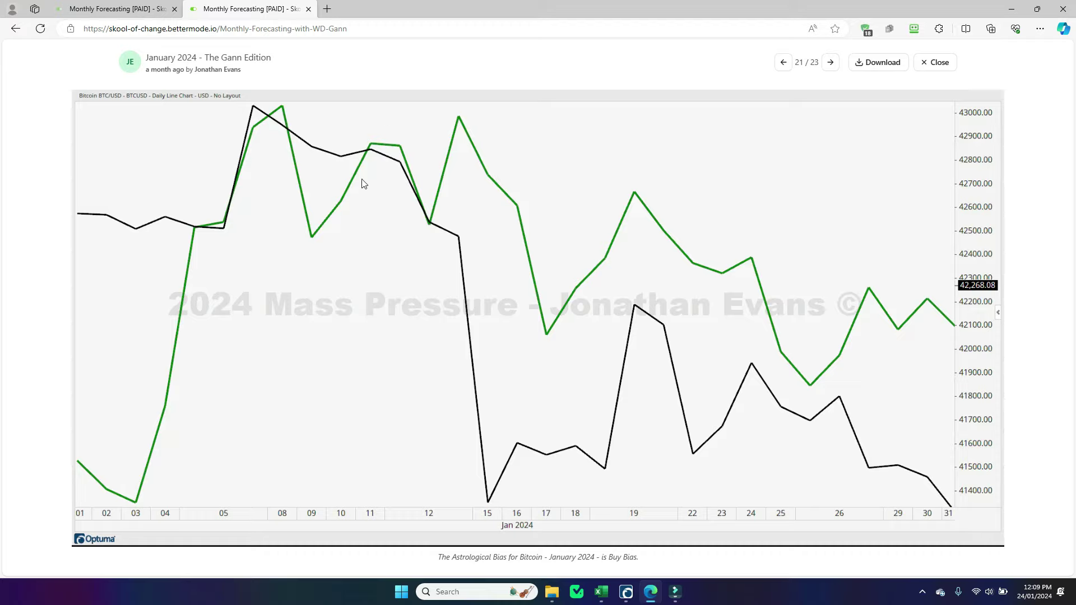
# Open the Dow Jones January forecast curve chart from the "January 2024 - The Gann Edition" post in the other browser tab.
pyautogui.click(166, 5)
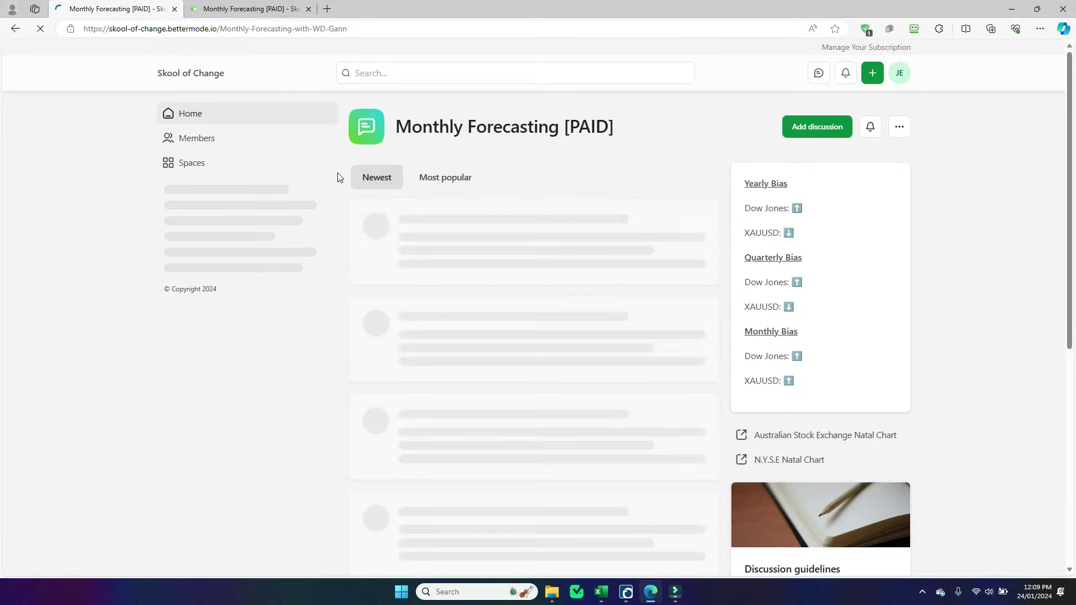
pyautogui.scroll(-7, 339, 178)
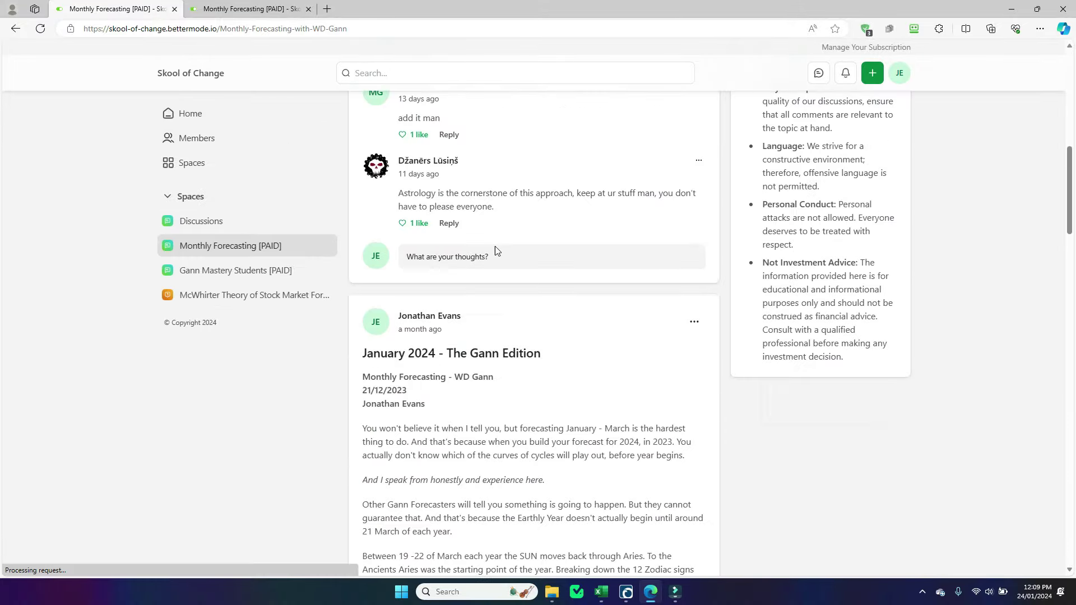
pyautogui.scroll(-7, 495, 250)
pyautogui.click(401, 254)
pyautogui.scroll(-20, 447, 286)
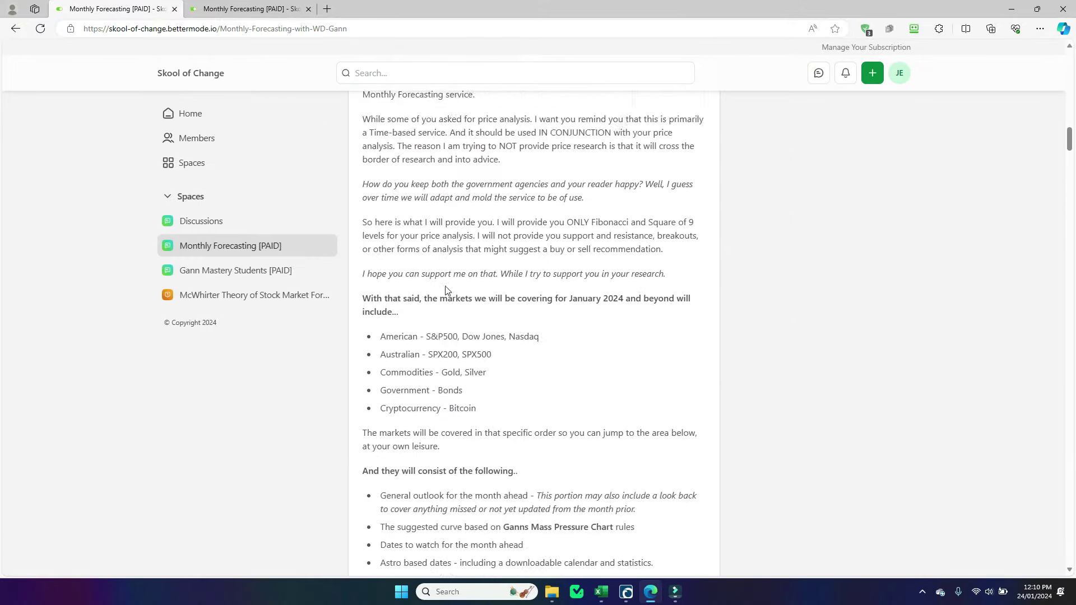
pyautogui.scroll(-12, 453, 283)
pyautogui.scroll(6, 454, 283)
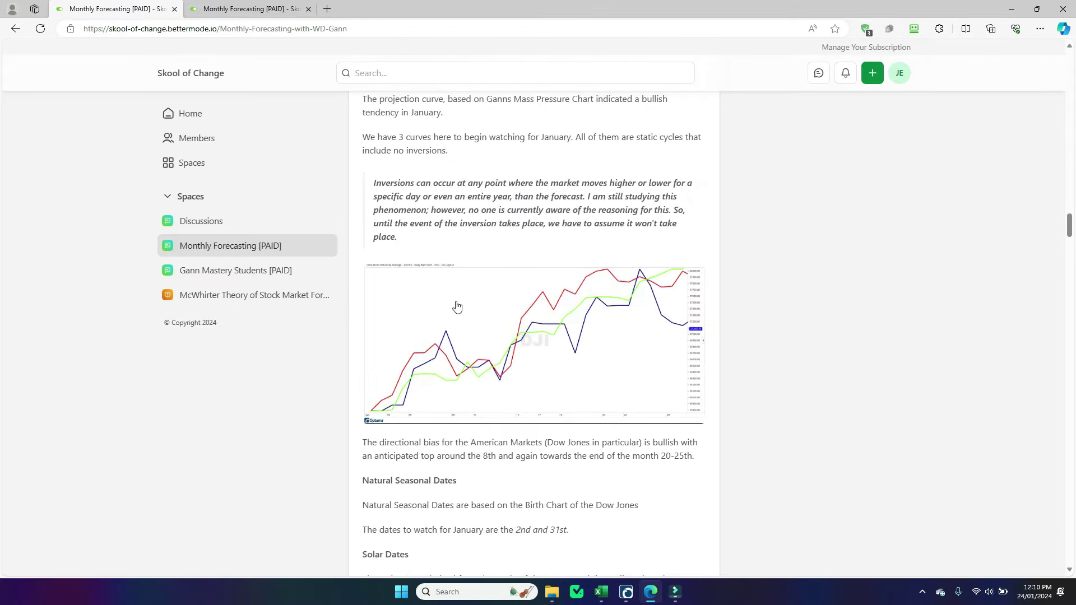
pyautogui.click(534, 419)
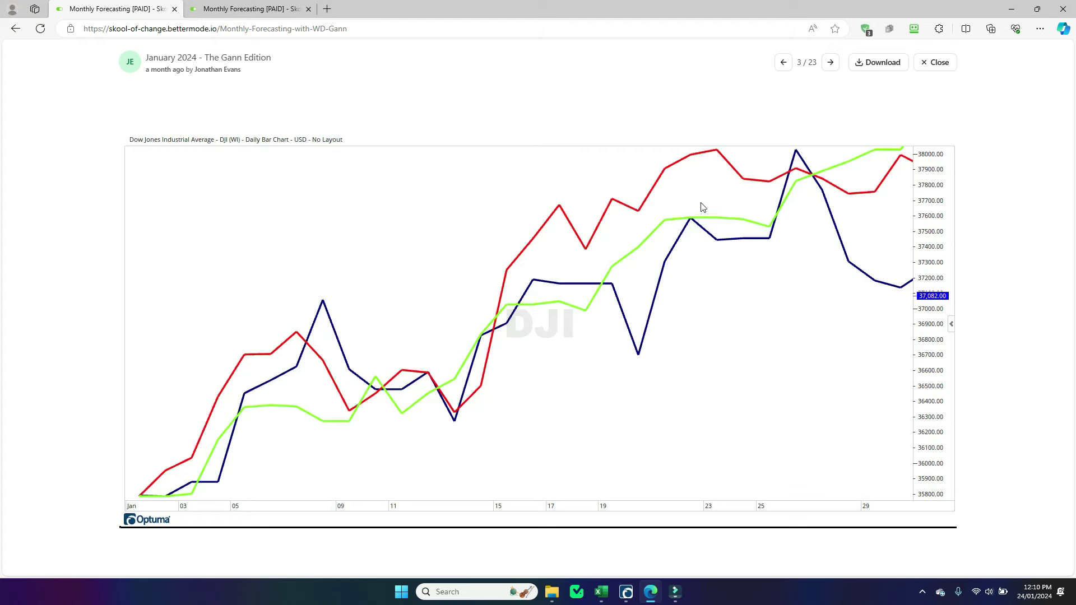
pyautogui.hotkey('ctrl', 'Tab')
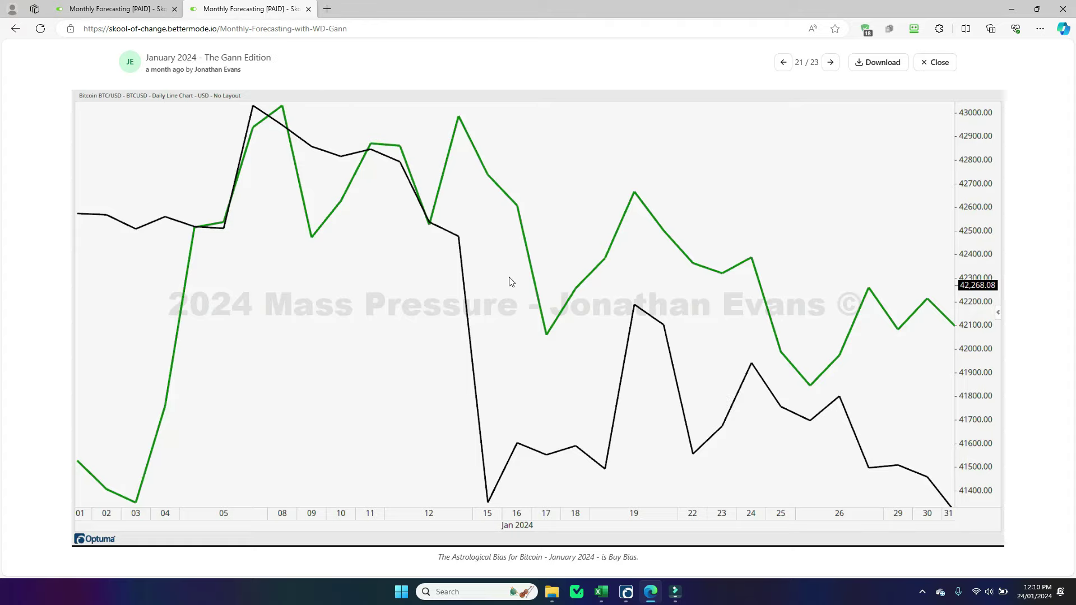
pyautogui.click(137, 5)
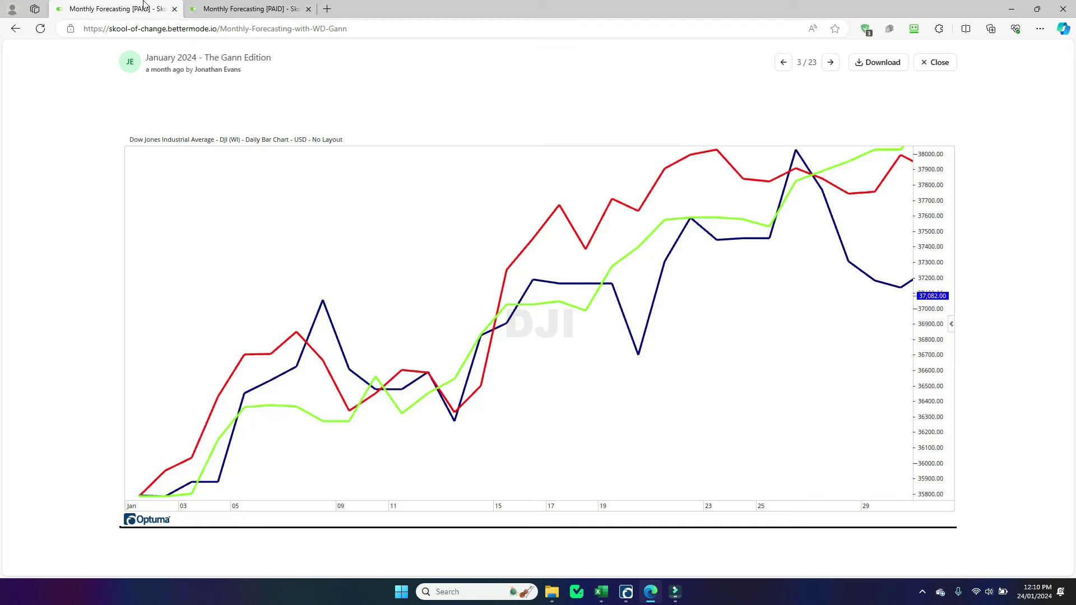
# Compare the published Bitcoin forecast chart with the January daily bars and 2024 Mass Pressure curves in Optuma.
pyautogui.click(247, 10)
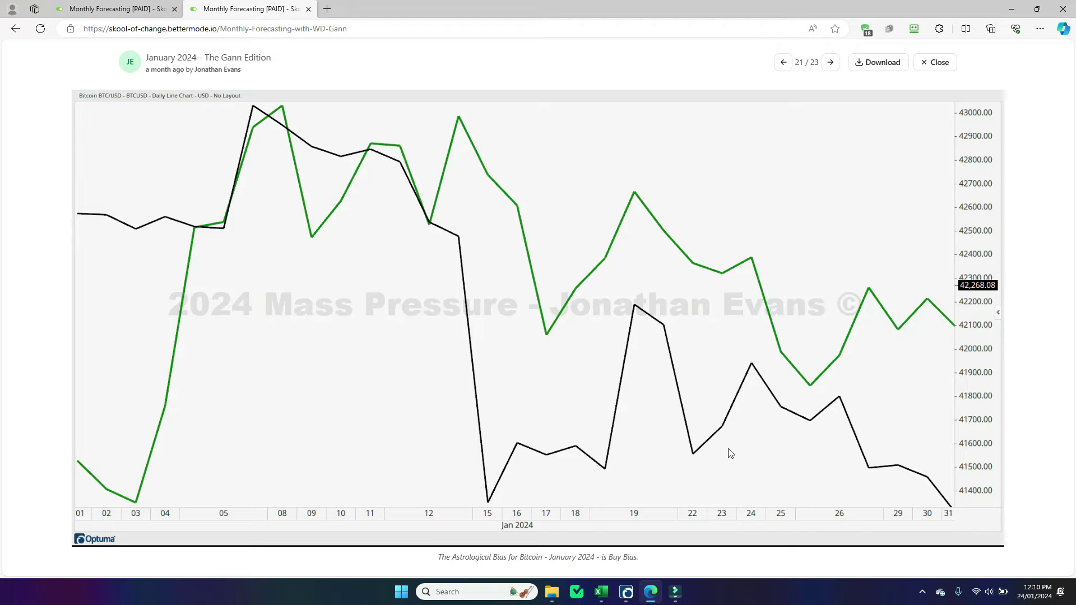
pyautogui.click(626, 591)
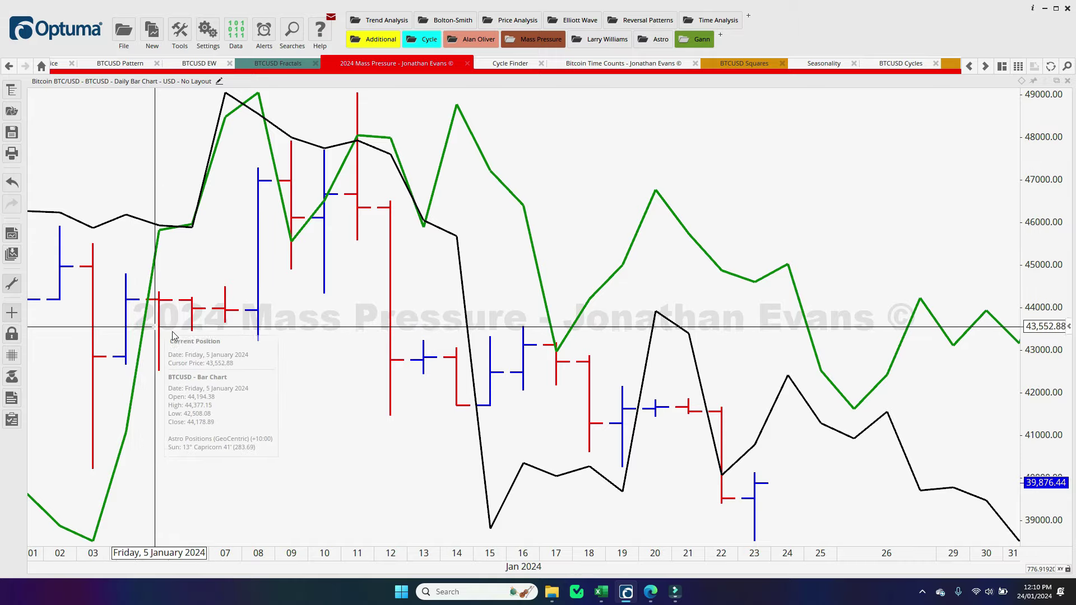
pyautogui.moveTo(159, 331); pyautogui.dragTo(209, 353)
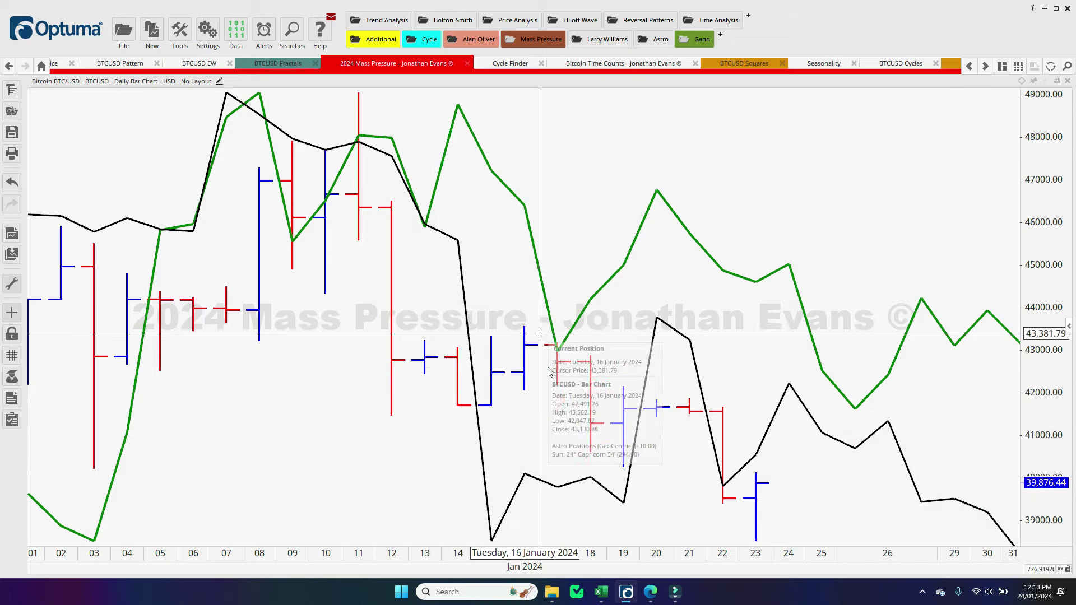
# Return to the forecast post in the browser, review its Cryptocurrency section, and enlarge the Bitcoin solar dates calendar.
pyautogui.click(650, 593)
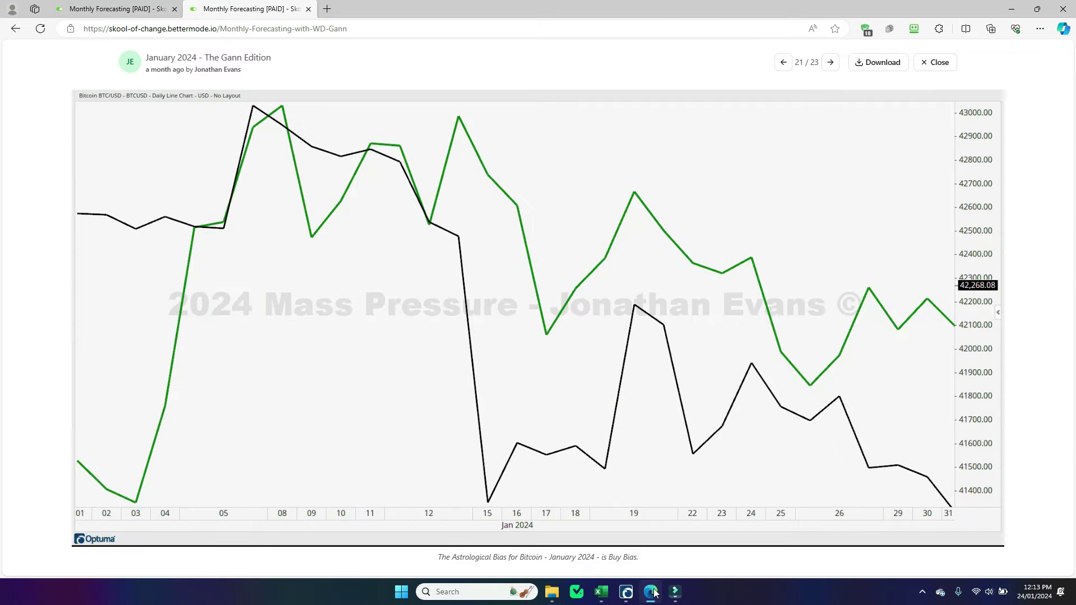
pyautogui.click(937, 73)
pyautogui.scroll(-5, 540, 272)
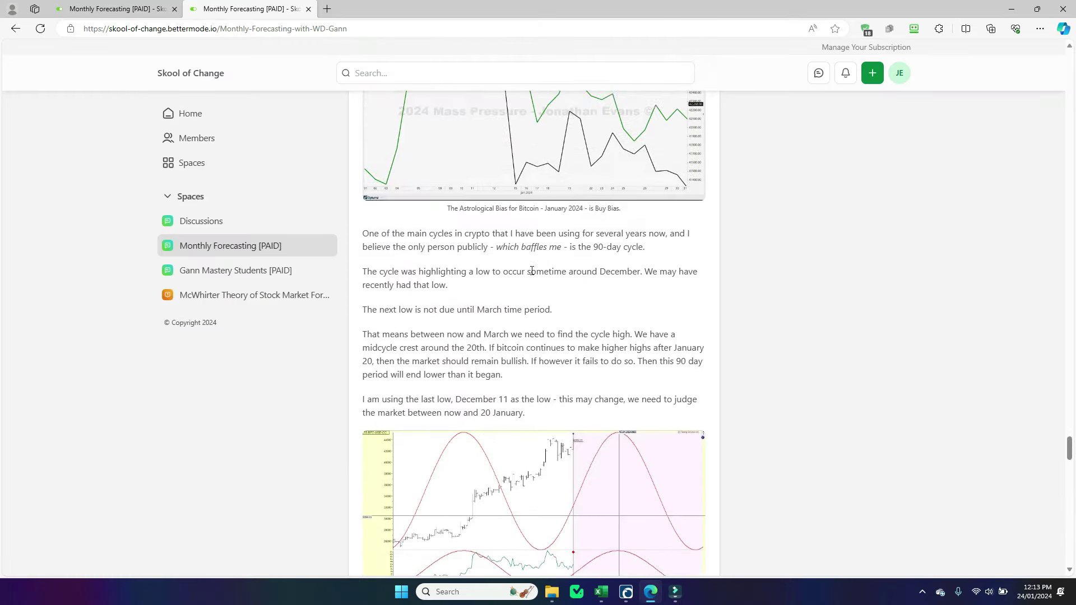
pyautogui.scroll(6, 491, 281)
pyautogui.scroll(-1, 397, 239)
pyautogui.scroll(-1, 397, 238)
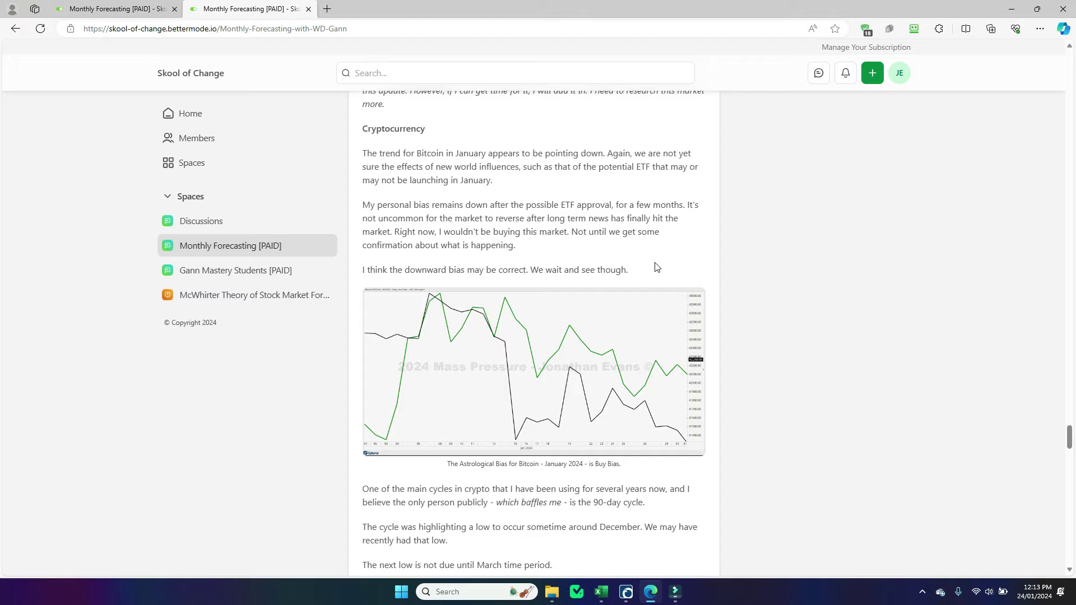
pyautogui.scroll(-3, 566, 307)
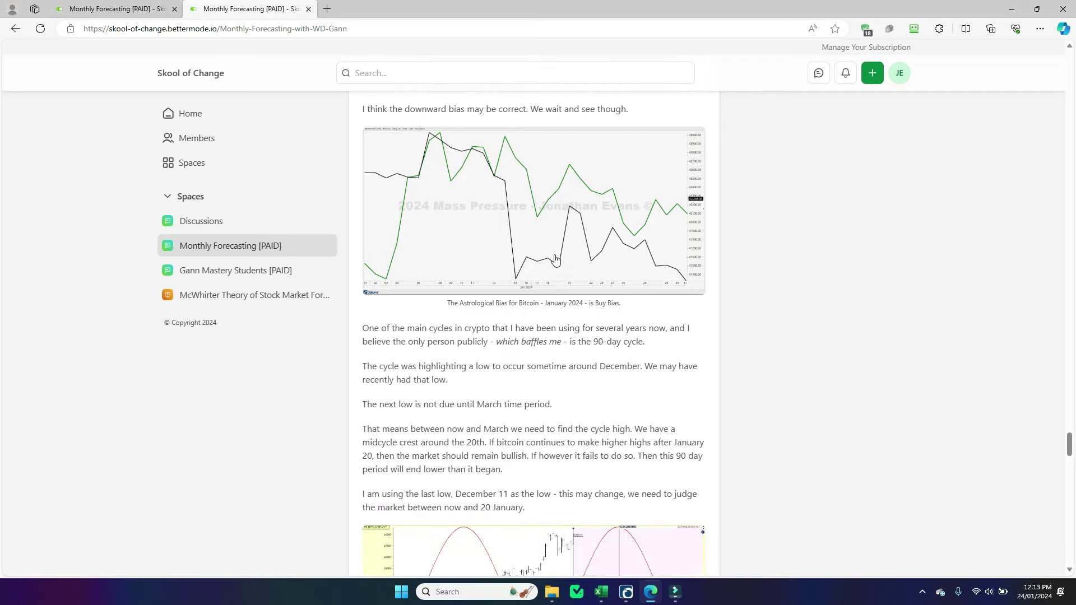
pyautogui.scroll(-7, 509, 223)
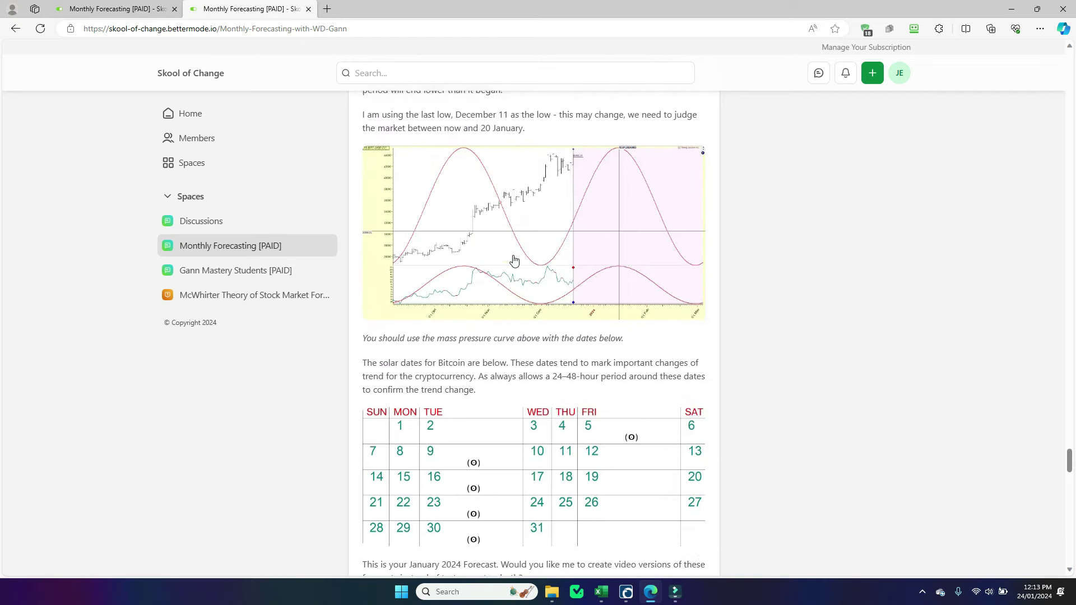
pyautogui.click(478, 430)
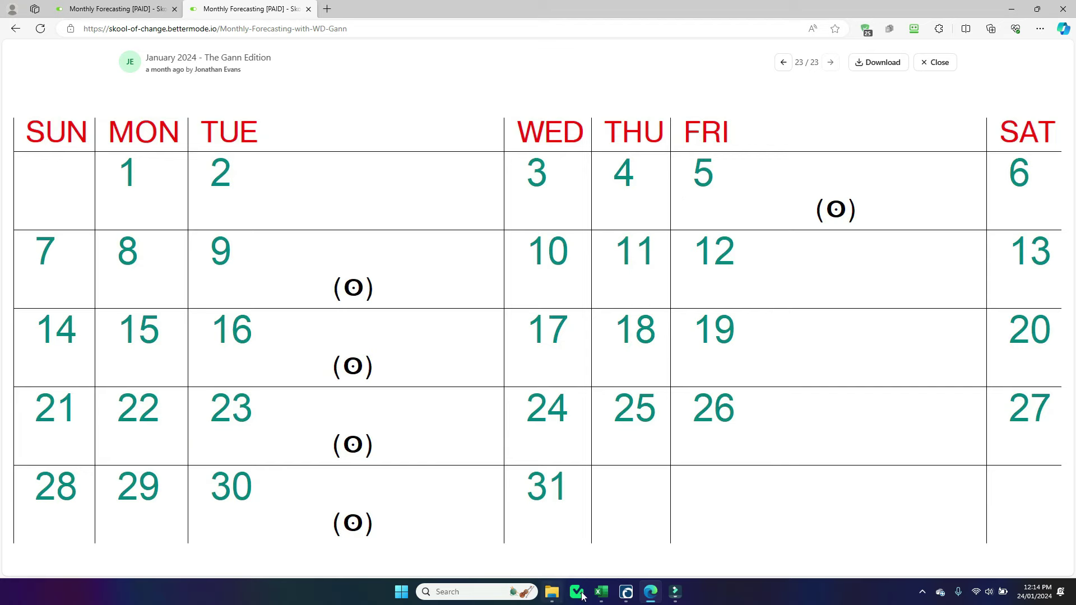
# Switch to Optuma and draw a rectangle around the low of the 5 January bar on the Bitcoin chart.
pyautogui.click(625, 592)
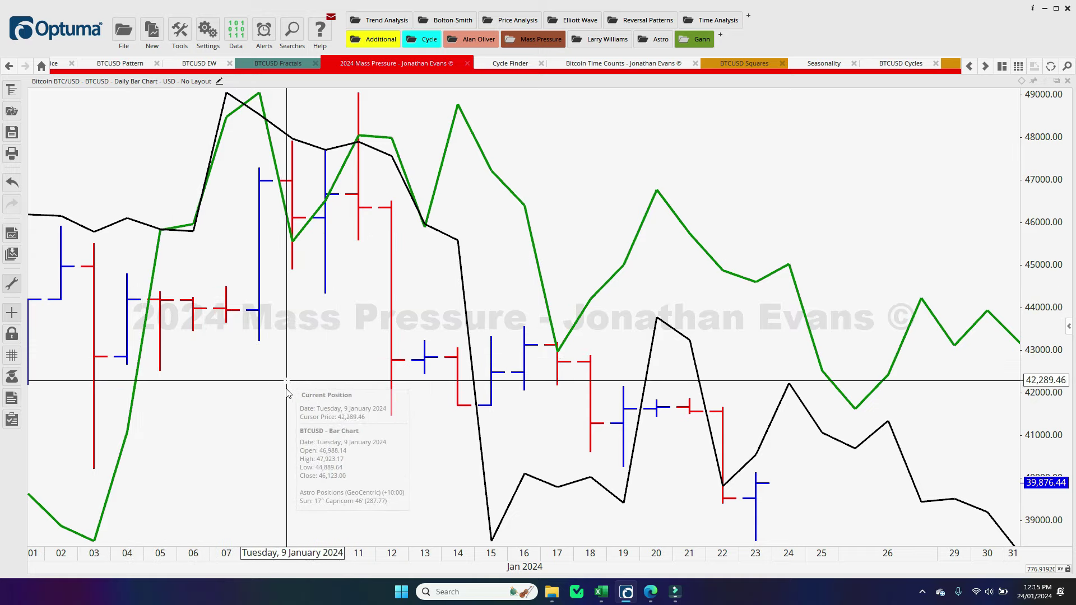
pyautogui.rightClick(283, 395)
pyautogui.click(299, 394)
pyautogui.write('mass')
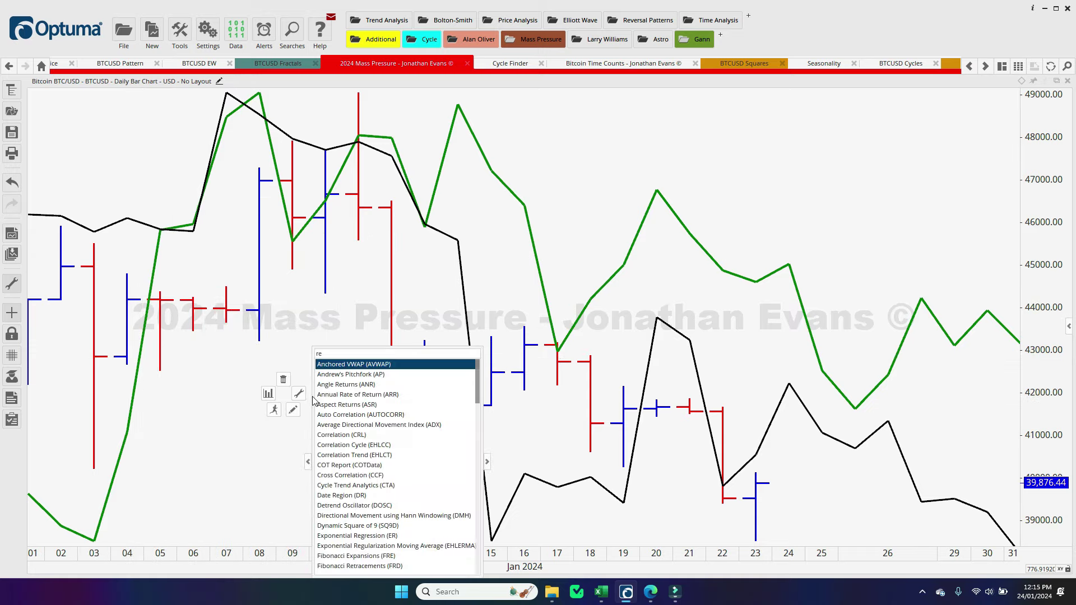
pyautogui.press('Return')
pyautogui.click(148, 341)
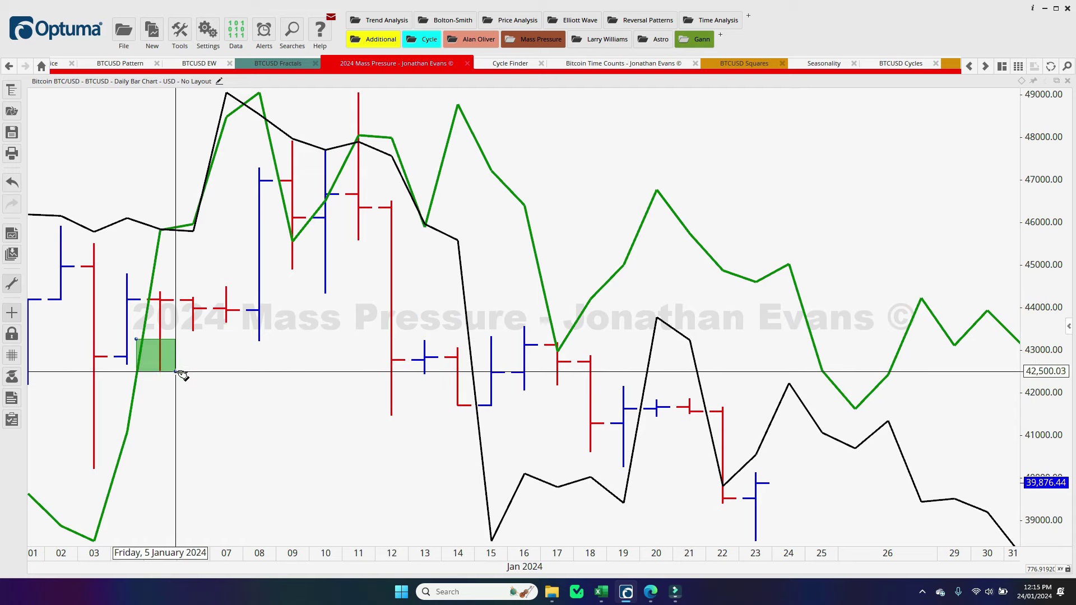
# Check the next solar date on the calendar and draw a rectangle around the high of the 9 January bar.
pyautogui.hotkey('alt', 'Tab')
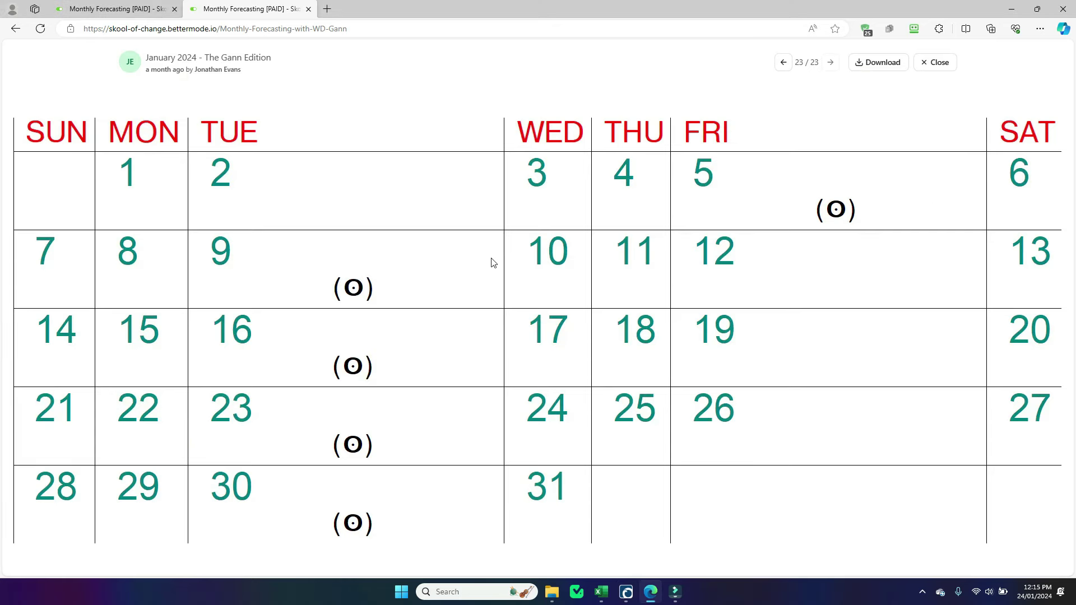
pyautogui.hotkey('alt', 'Tab')
pyautogui.rightClick(311, 327)
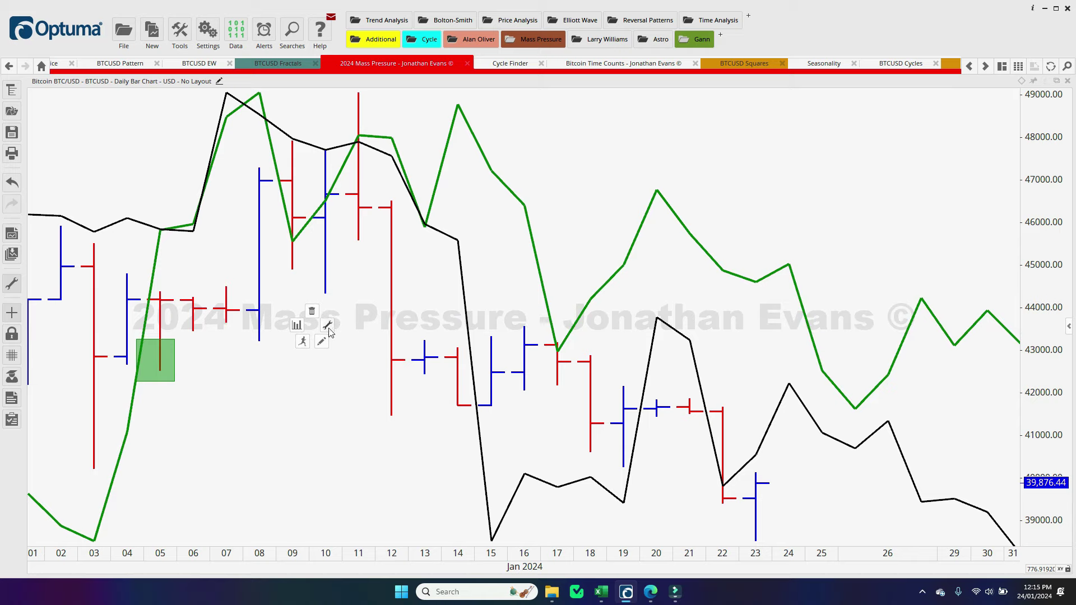
pyautogui.click(327, 325)
pyautogui.click(383, 332)
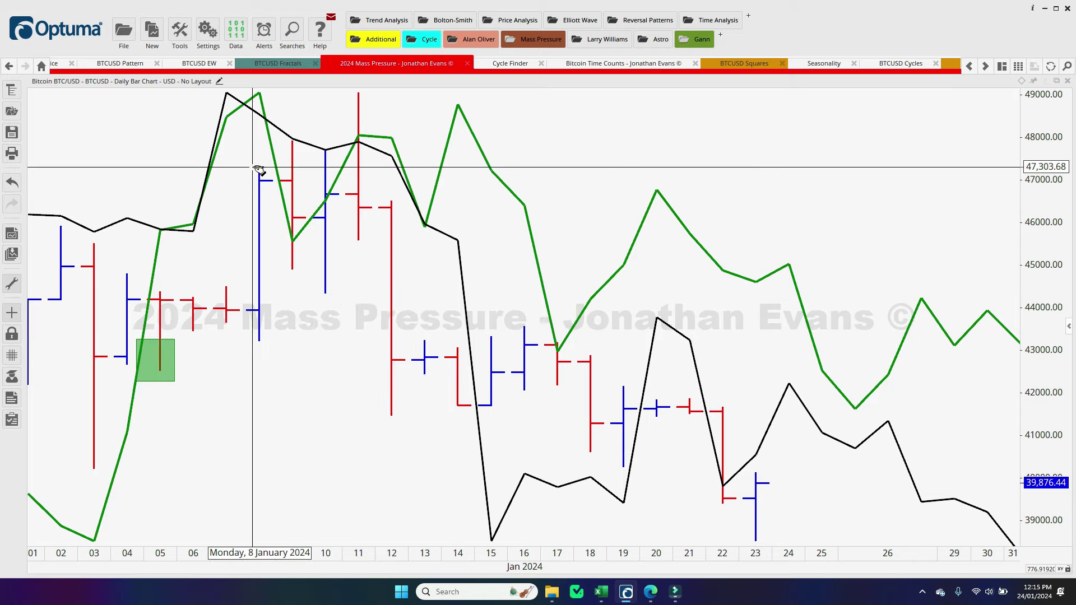
pyautogui.moveTo(275, 132); pyautogui.dragTo(313, 154)
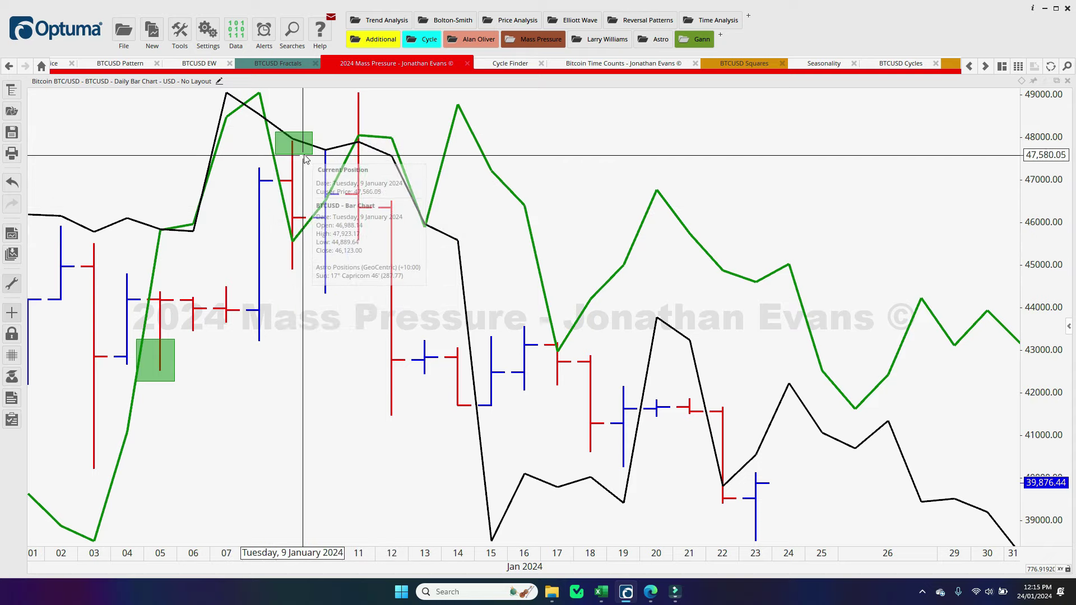
pyautogui.rightClick(326, 117)
pyautogui.click(601, 118)
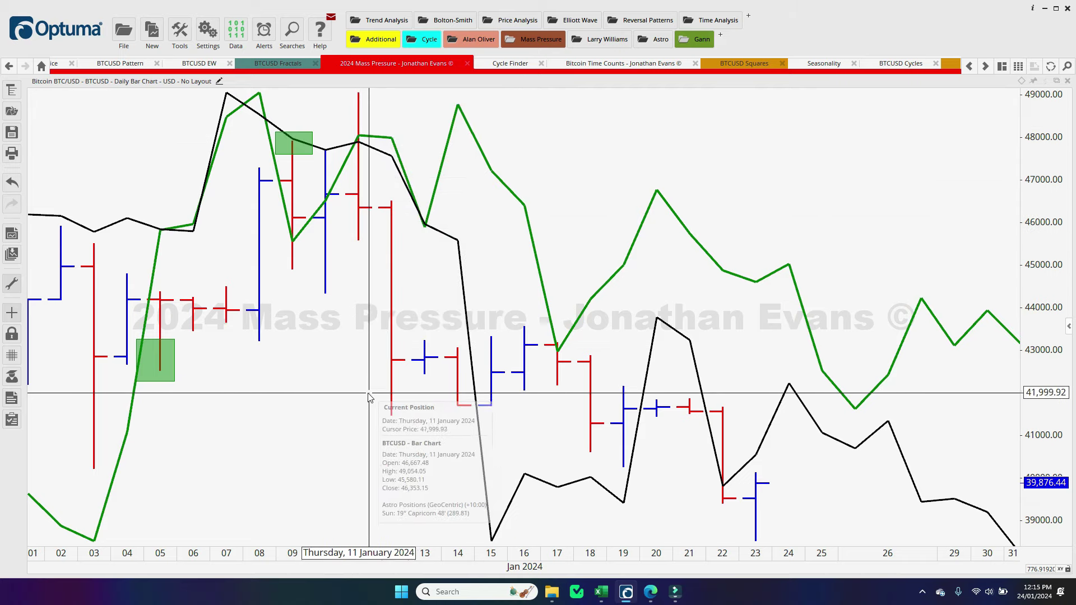
# Check the calendar for the following solar date and mark the 16 January high with a rectangle.
pyautogui.hotkey('alt', 'Tab')
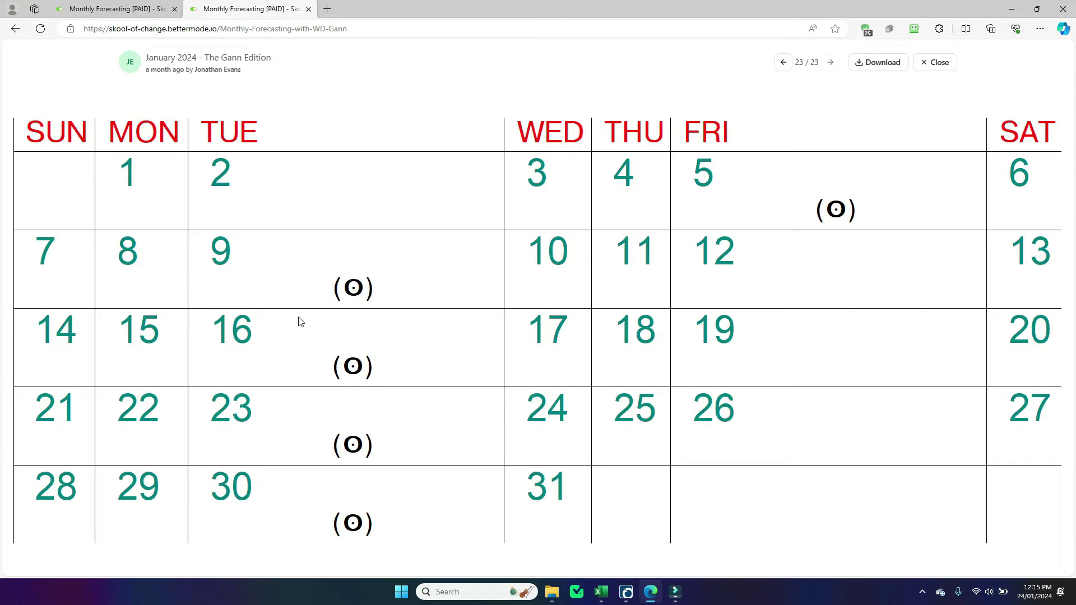
pyautogui.hotkey('alt', 'Tab')
pyautogui.rightClick(367, 347)
pyautogui.press('Escape')
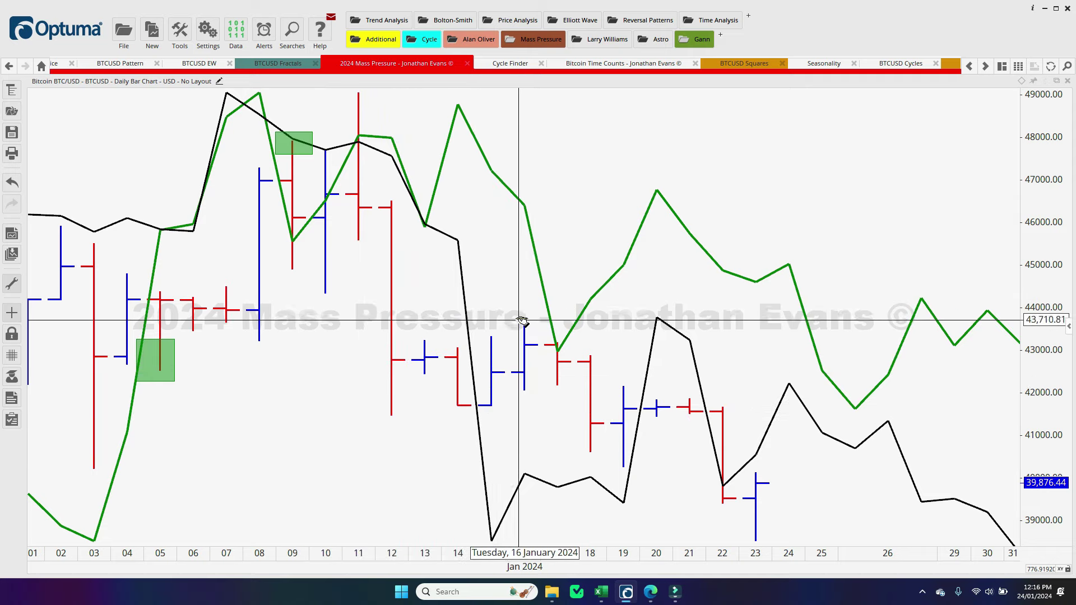
pyautogui.click(519, 317)
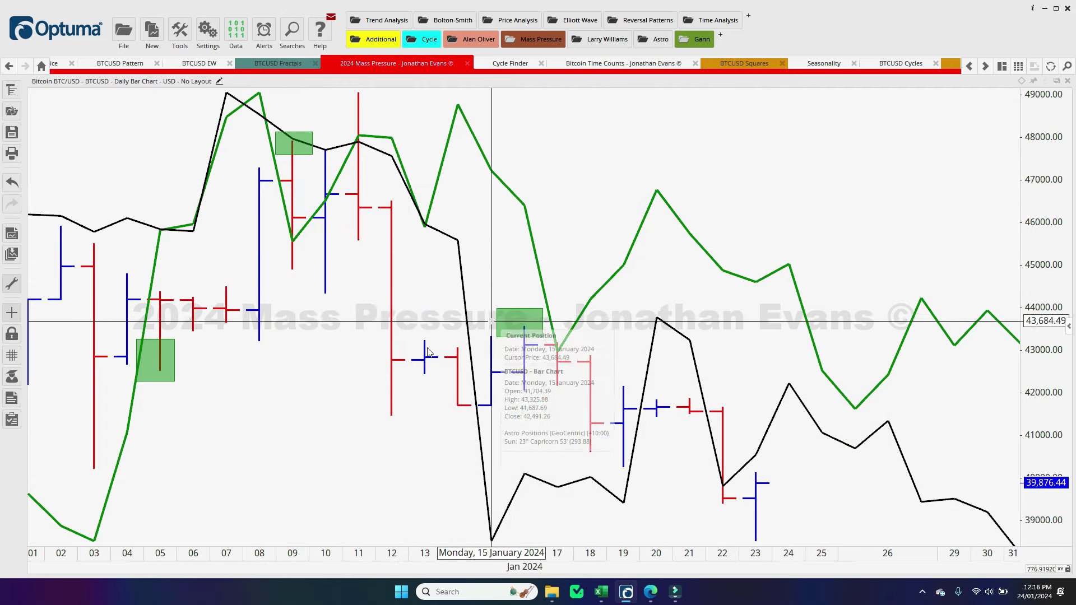
# Recheck the solar dates calendar and mark the low of the 23 January bar with a small rectangle.
pyautogui.hotkey('alt', 'Tab')
pyautogui.hotkey('alt', 'Tab')
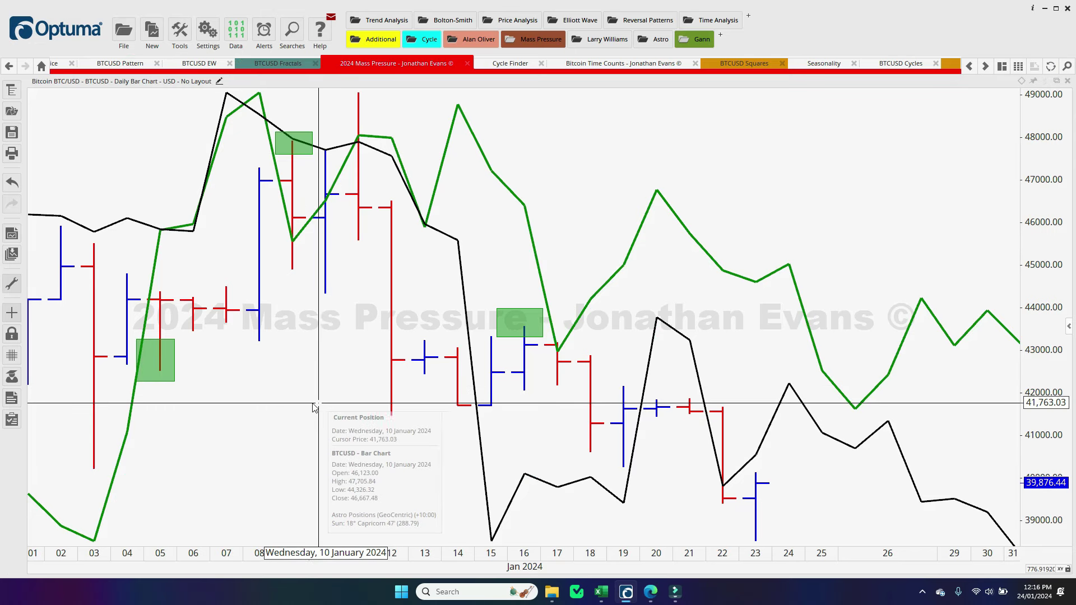
pyautogui.rightClick(314, 404)
pyautogui.press('Escape')
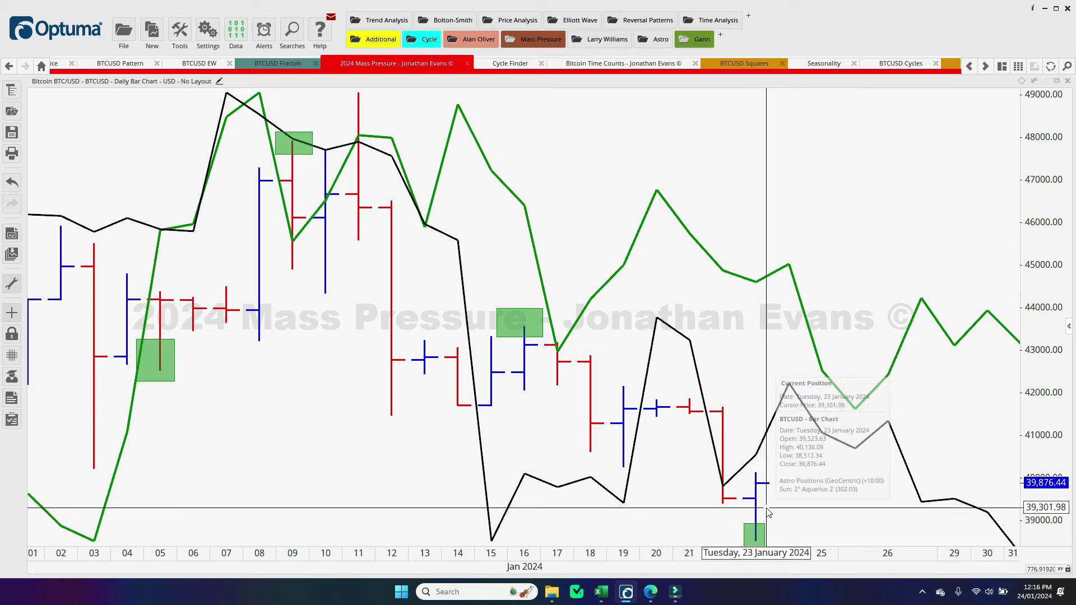
# Check the solar dates calendar for the date following 23 January, return to the Bitcoin chart and dismiss the mouse battery notification.
pyautogui.moveTo(651, 589)
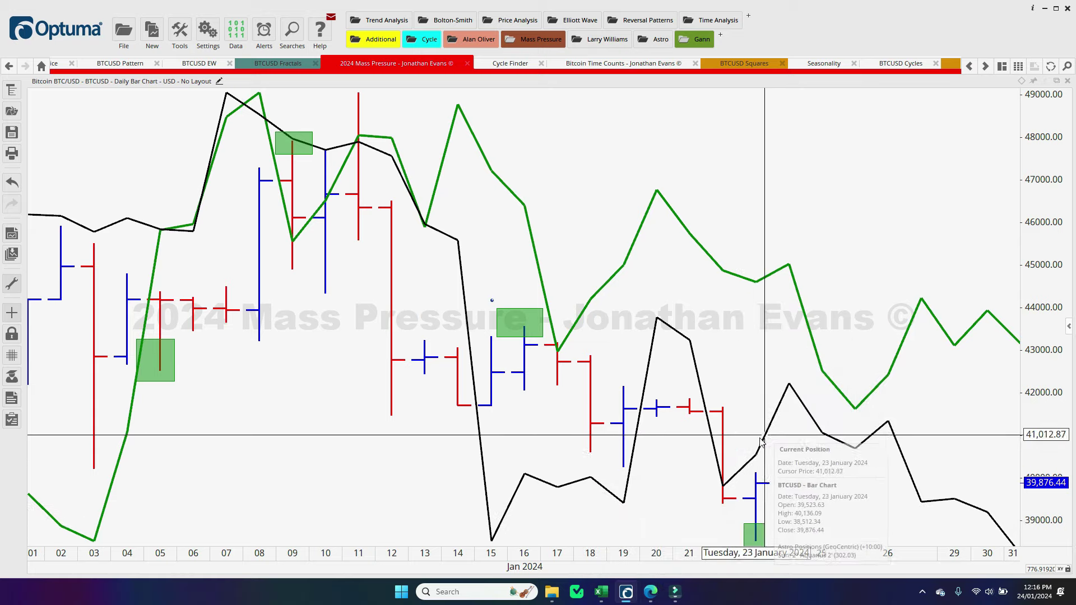
pyautogui.hotkey('alt', 'Tab')
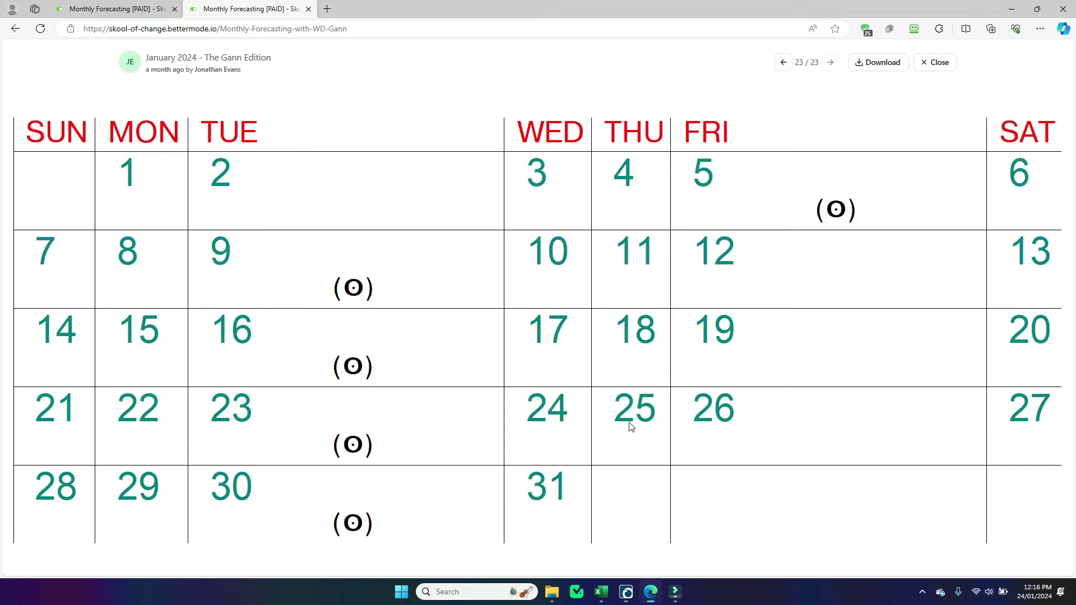
pyautogui.hotkey('alt', 'Tab')
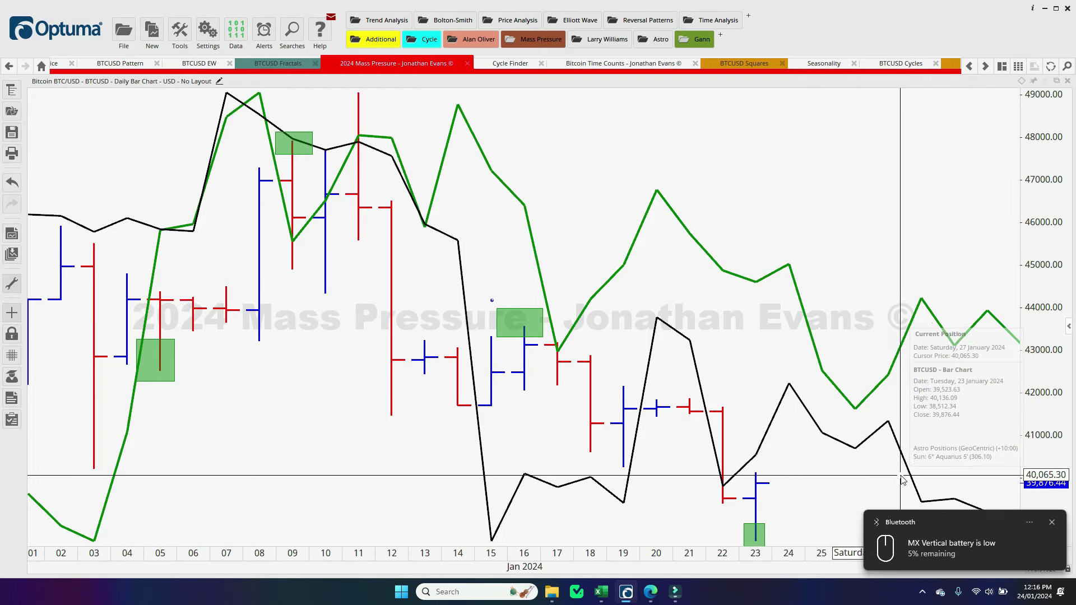
pyautogui.click(1054, 527)
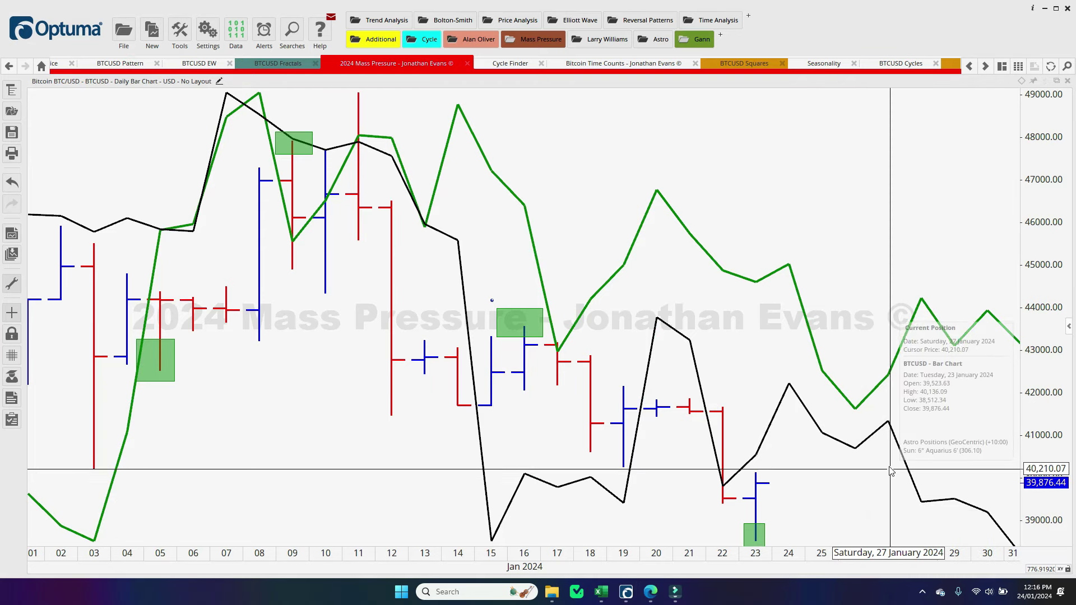
pyautogui.rightClick(989, 387)
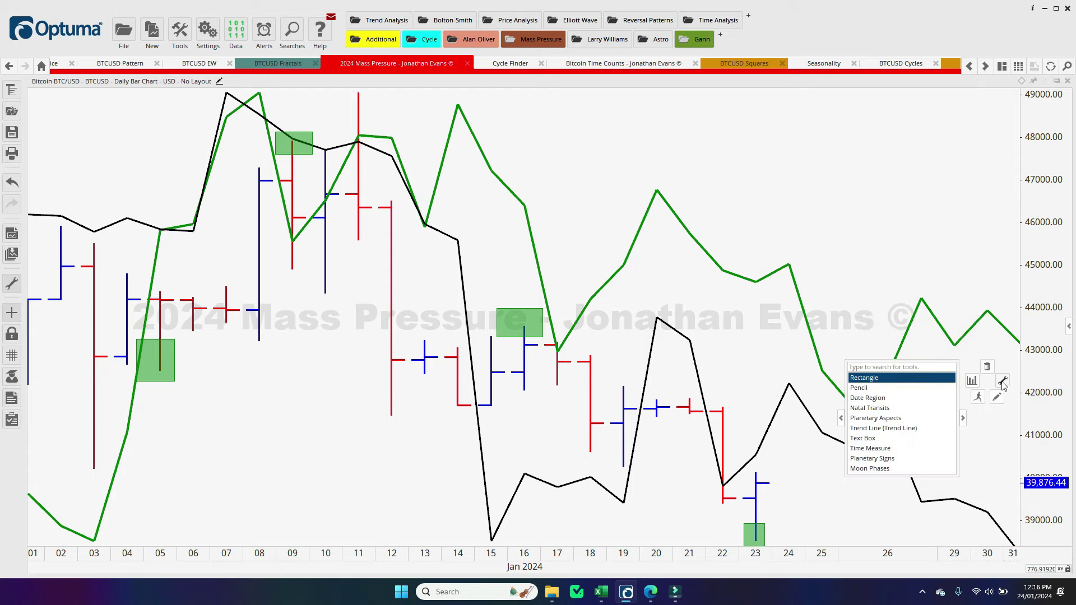
pyautogui.click(918, 378)
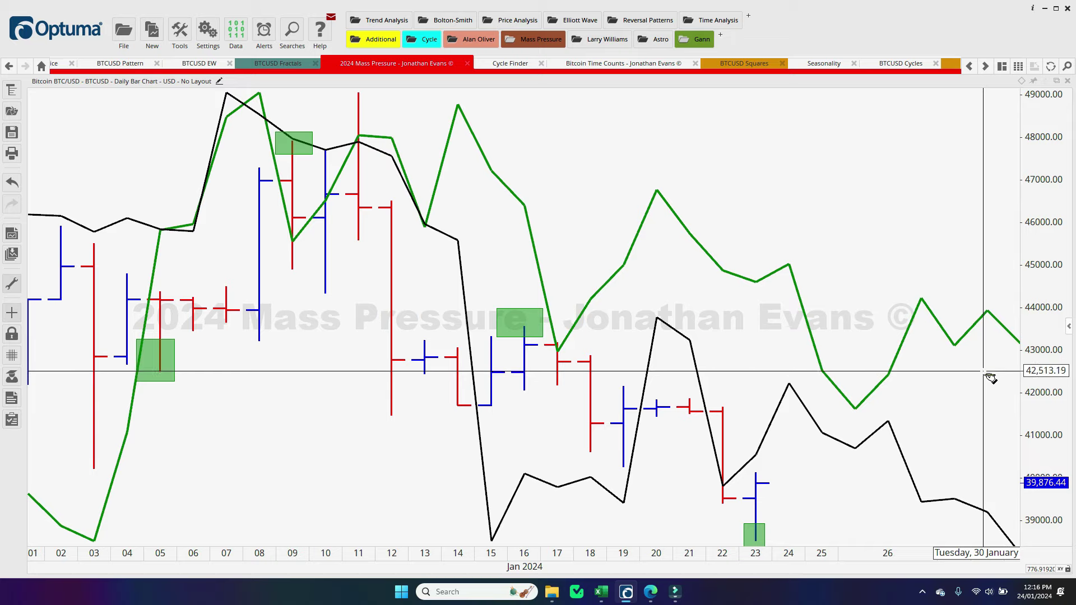
pyautogui.moveTo(983, 372); pyautogui.dragTo(998, 383)
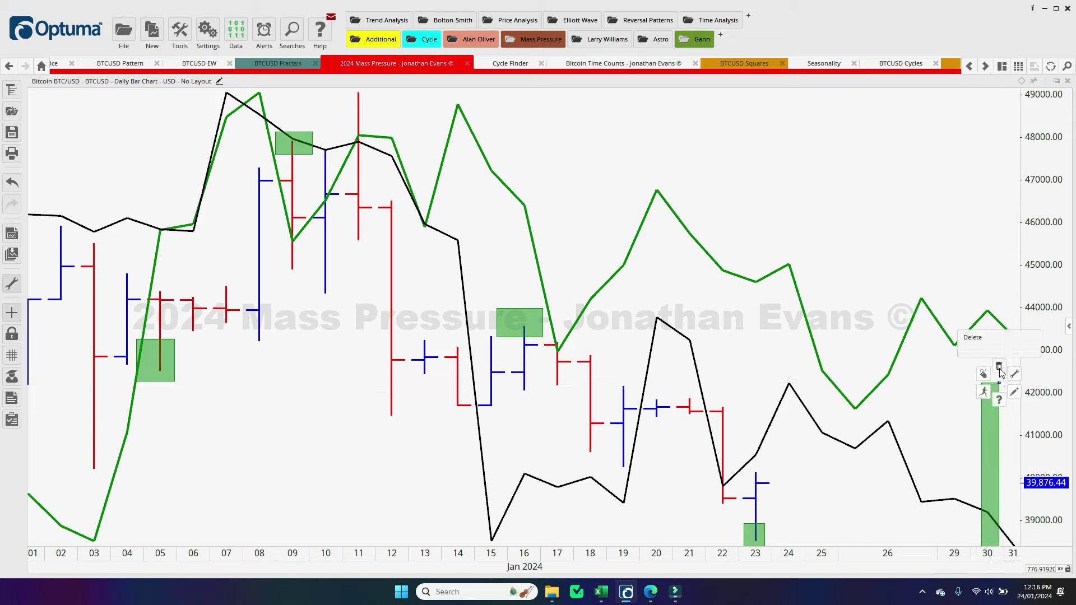
pyautogui.click(999, 367)
pyautogui.moveTo(777, 369)
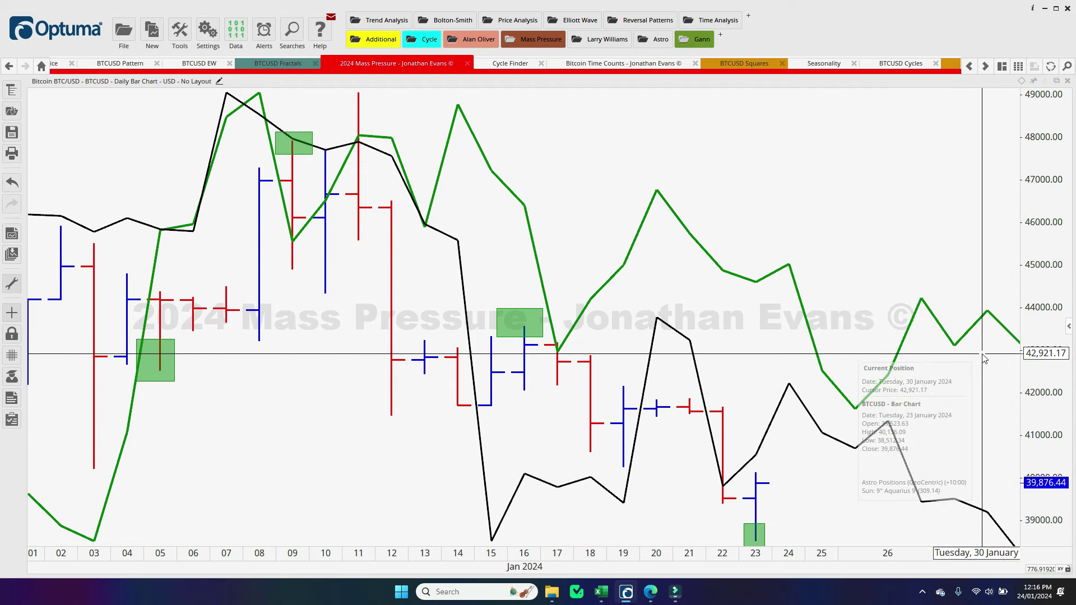
# Mark 30 January with two rectangles on the Bitcoin chart, one from about 43,100 to 41,900 and one from about 38,800 to 38,400.
pyautogui.rightClick(985, 338)
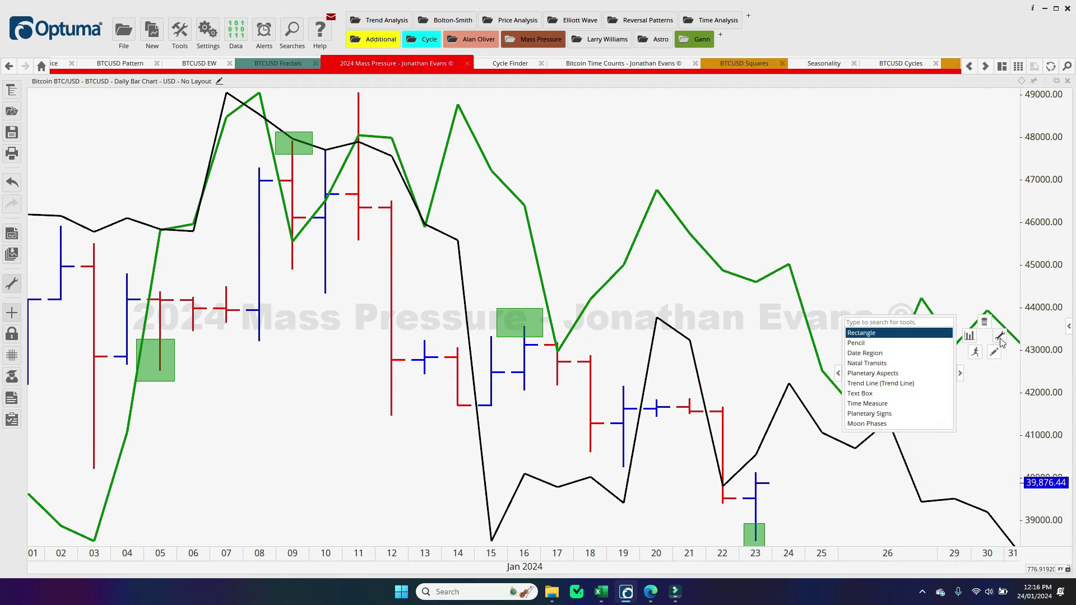
pyautogui.click(912, 335)
pyautogui.moveTo(963, 356); pyautogui.dragTo(987, 396)
pyautogui.click(975, 444)
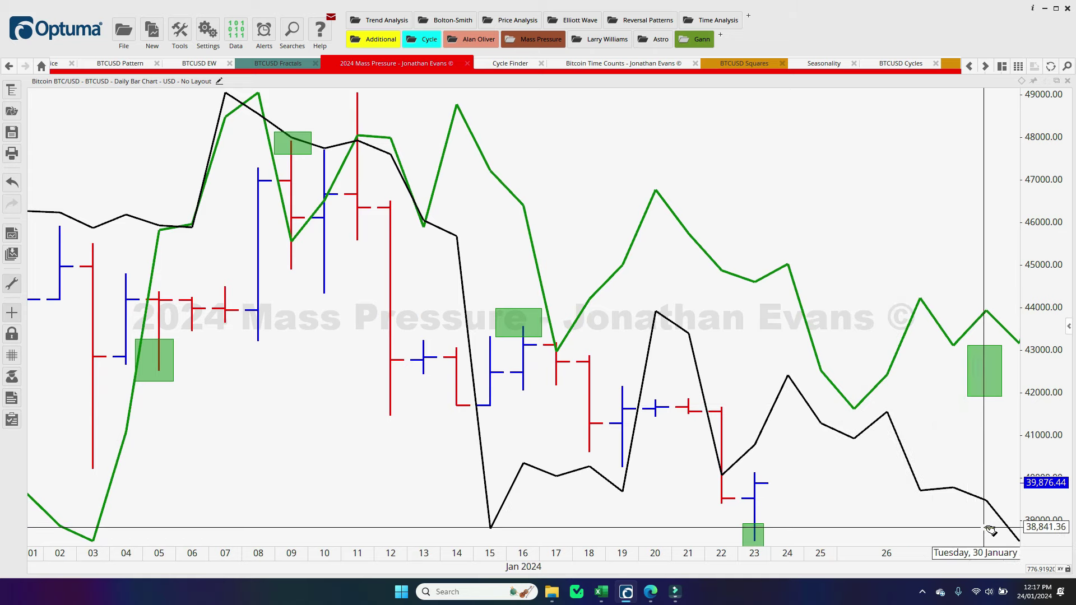
pyautogui.moveTo(990, 531)
pyautogui.mouseDown()
pyautogui.moveTo(1013, 549)
pyautogui.moveTo(1004, 545)
pyautogui.mouseUp()
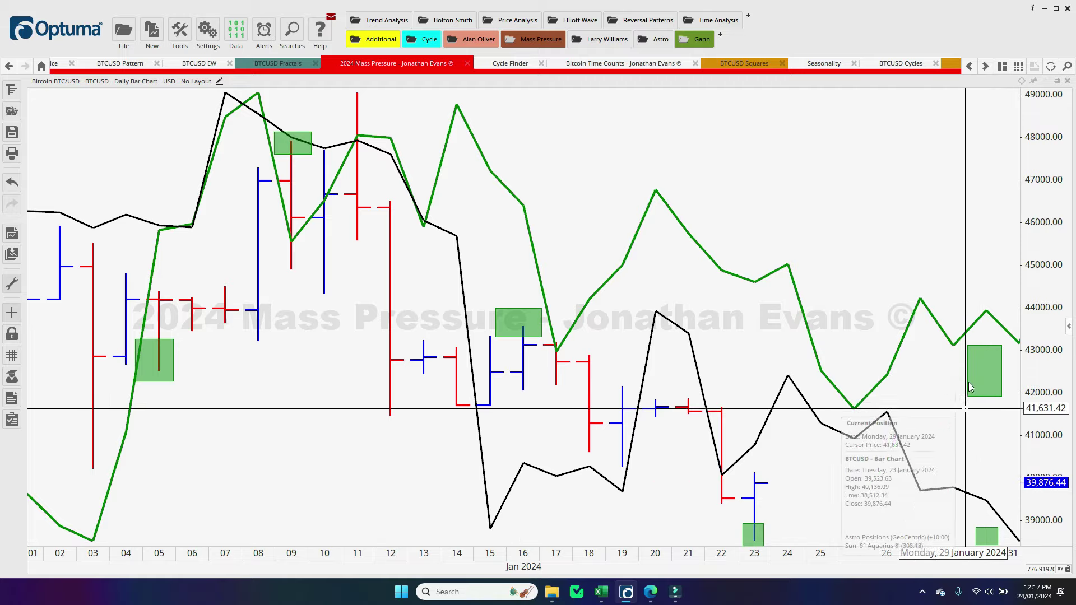
pyautogui.scroll(1, 689, 275)
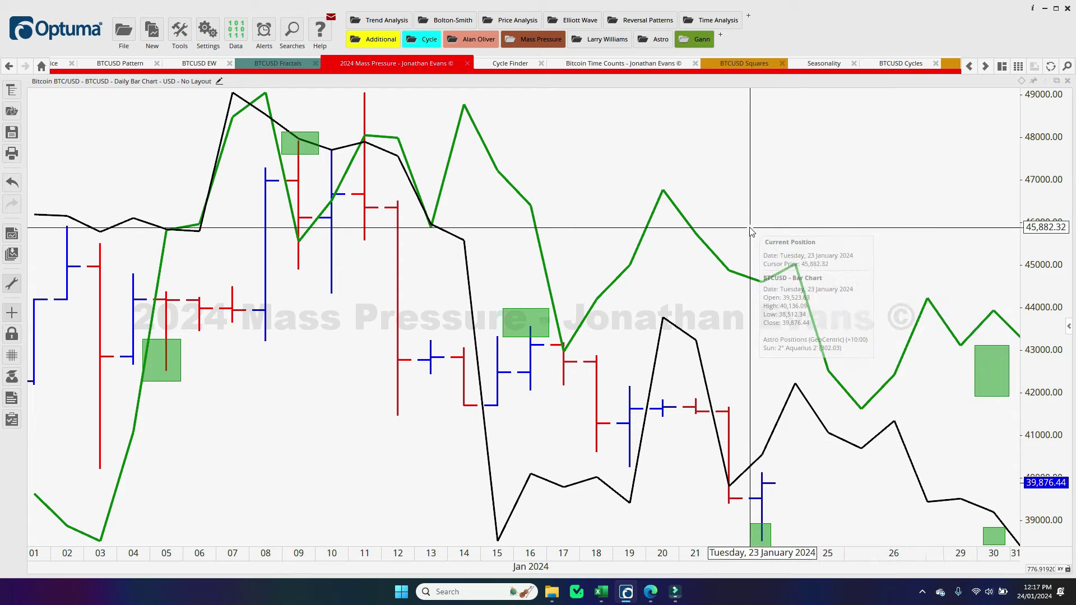
# Open the workbook containing the January 2024 Dow Jones Industrial Average daily bar chart with its forecast curves.
pyautogui.click(125, 34)
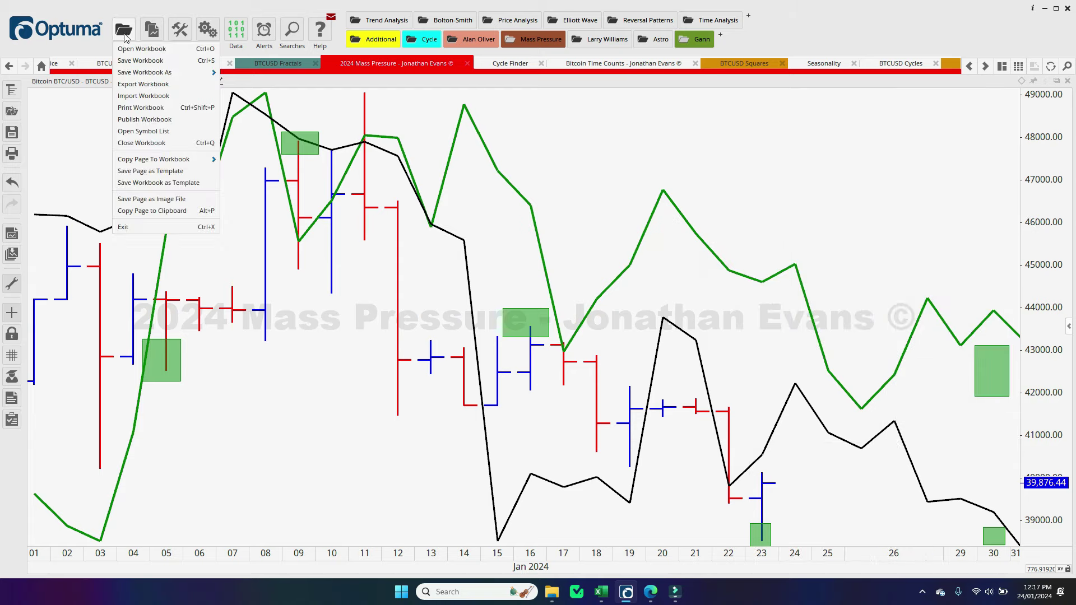
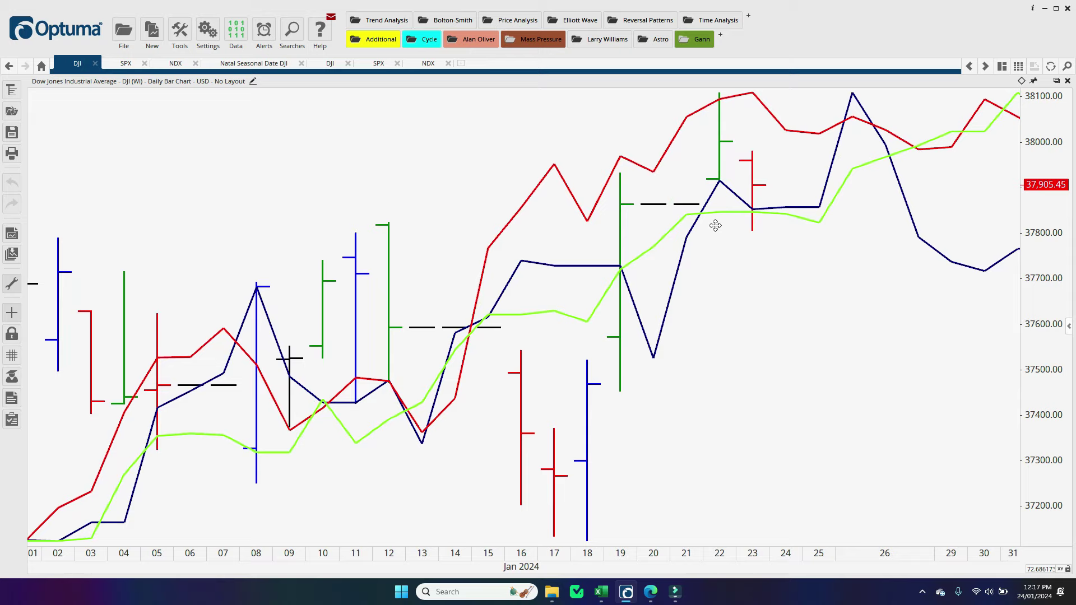
pyautogui.click(715, 255)
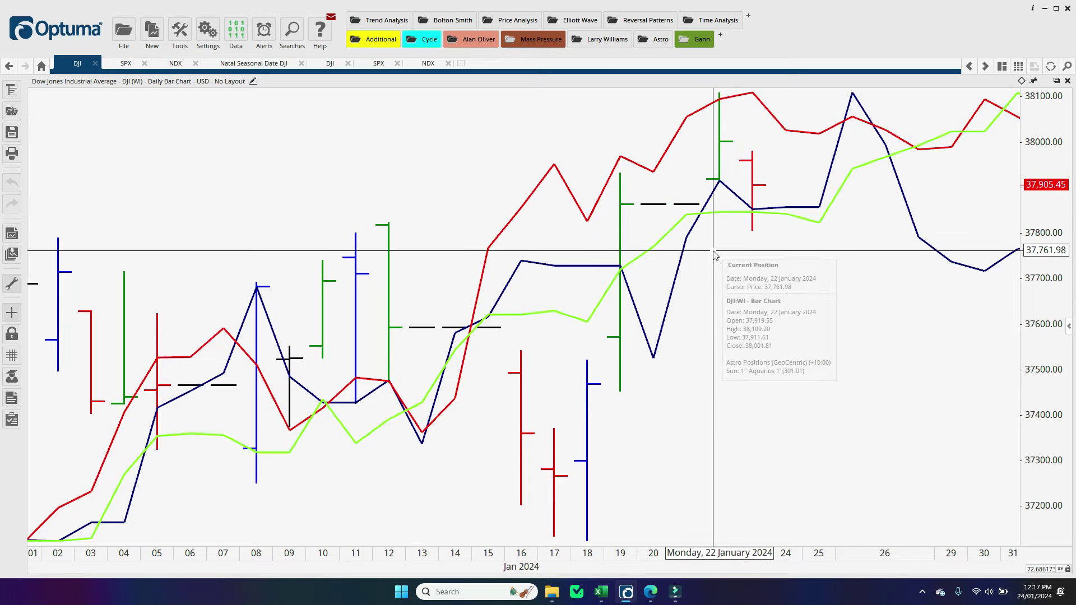
pyautogui.moveTo(715, 255); pyautogui.dragTo(598, 554)
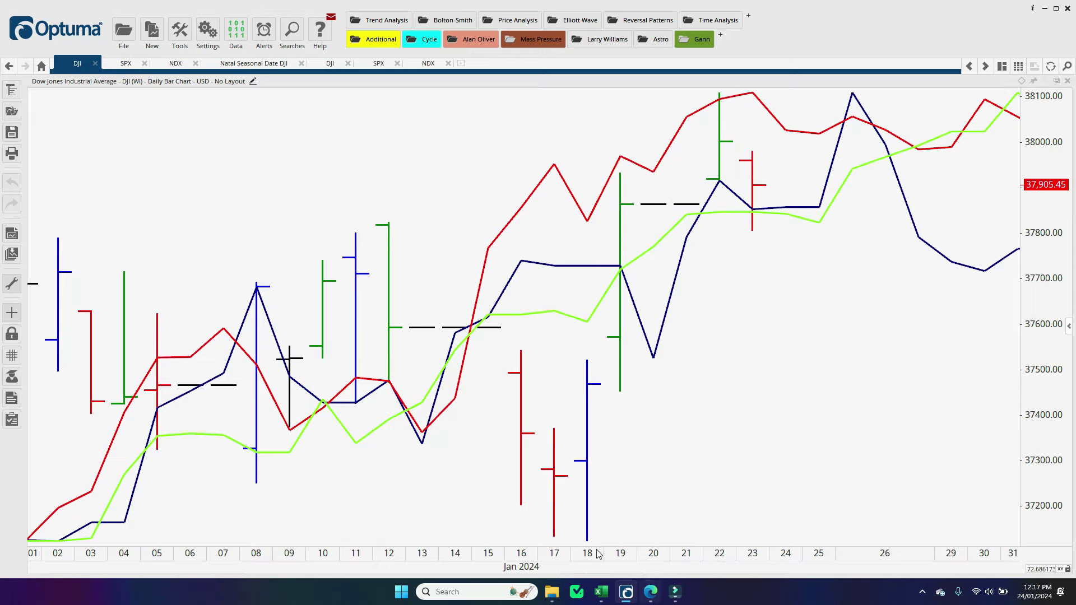
# Compare the published January 2024 Dow Jones forecast in the browser with the actual bars around 8 to 11 January in Optuma.
pyautogui.click(651, 593)
pyautogui.click(153, 13)
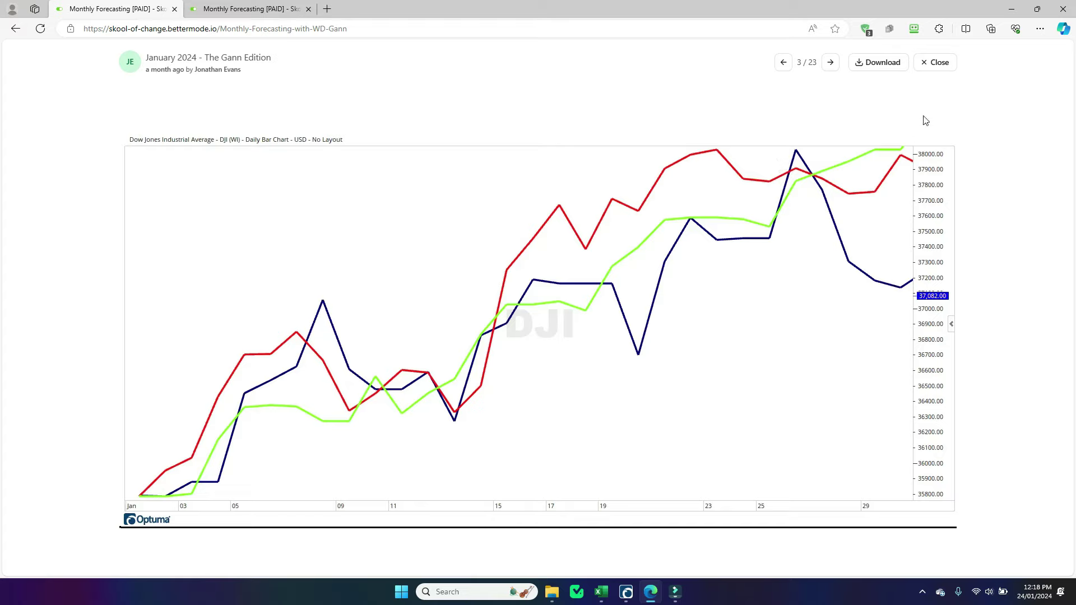
pyautogui.hotkey('alt', 'Tab')
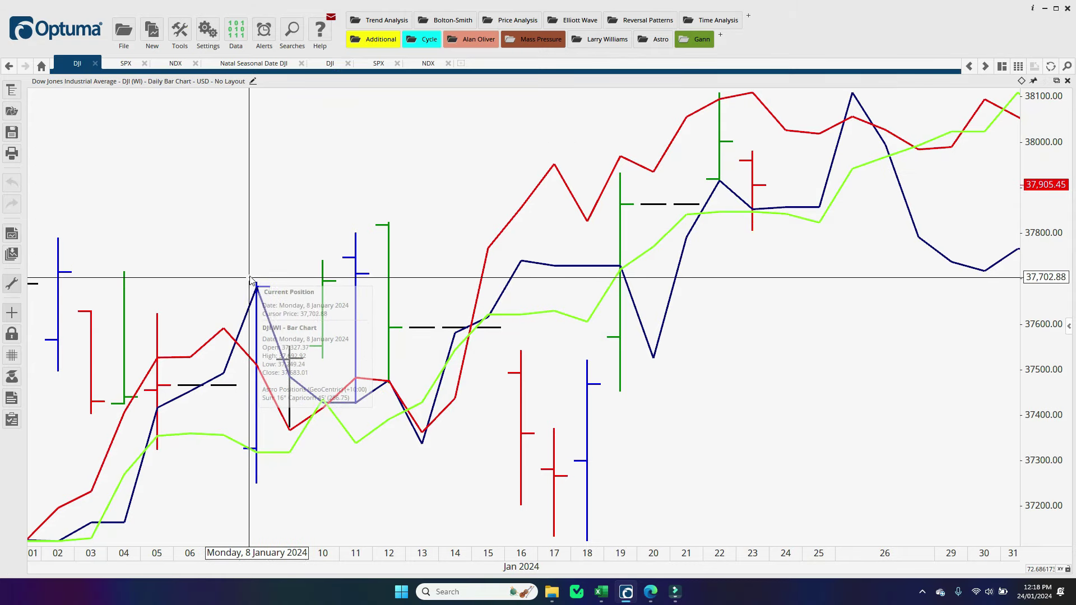
pyautogui.moveTo(249, 275); pyautogui.dragTo(296, 404)
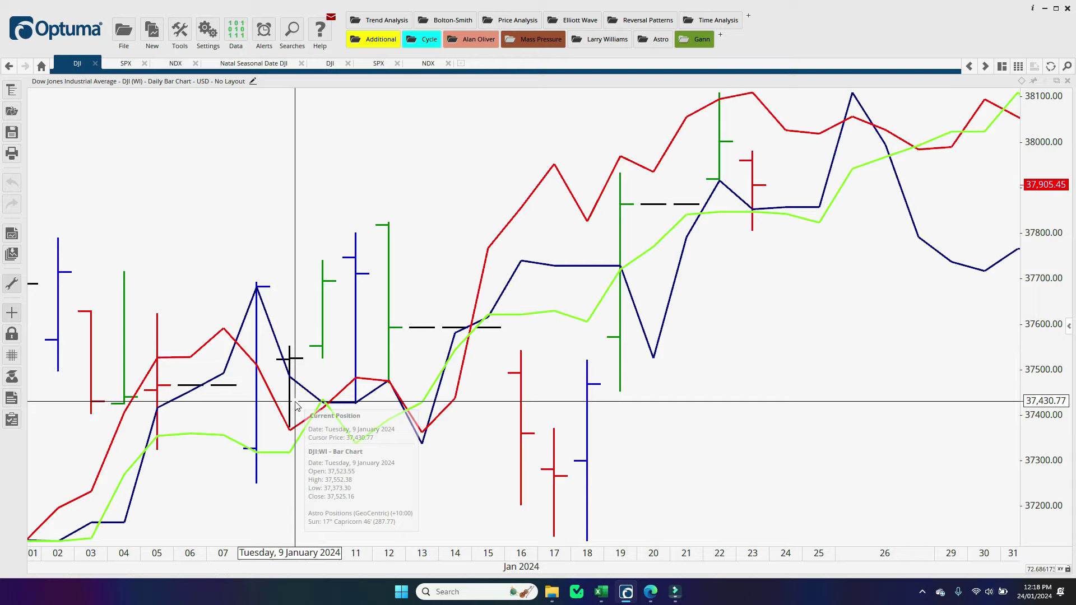
pyautogui.moveTo(296, 405); pyautogui.dragTo(344, 357)
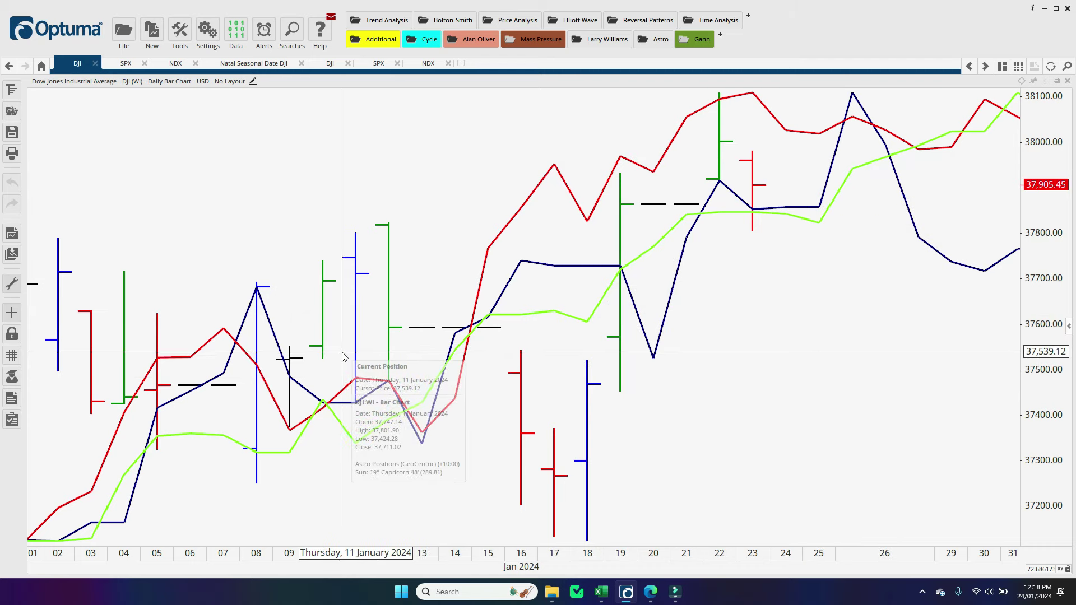
pyautogui.moveTo(344, 356); pyautogui.dragTo(445, 158)
# Switch to the browser, close the forecast image and open the Solar Dates calendar from the Dow Jones section of the post.
pyautogui.hotkey('alt', 'Tab')
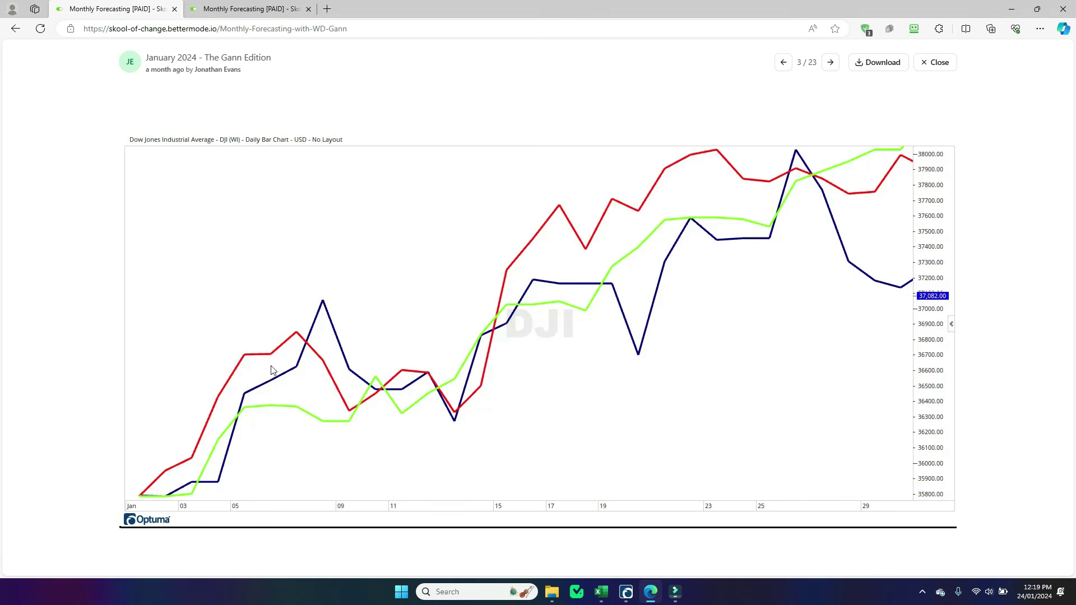
pyautogui.click(935, 62)
pyautogui.scroll(-15, 572, 237)
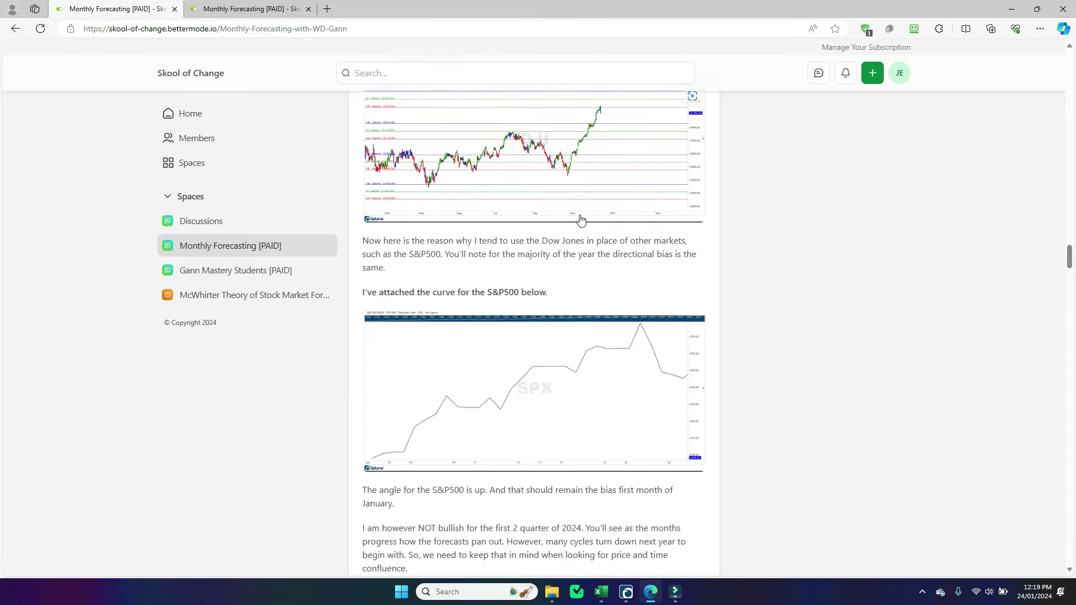
pyautogui.scroll(2, 573, 238)
pyautogui.click(551, 330)
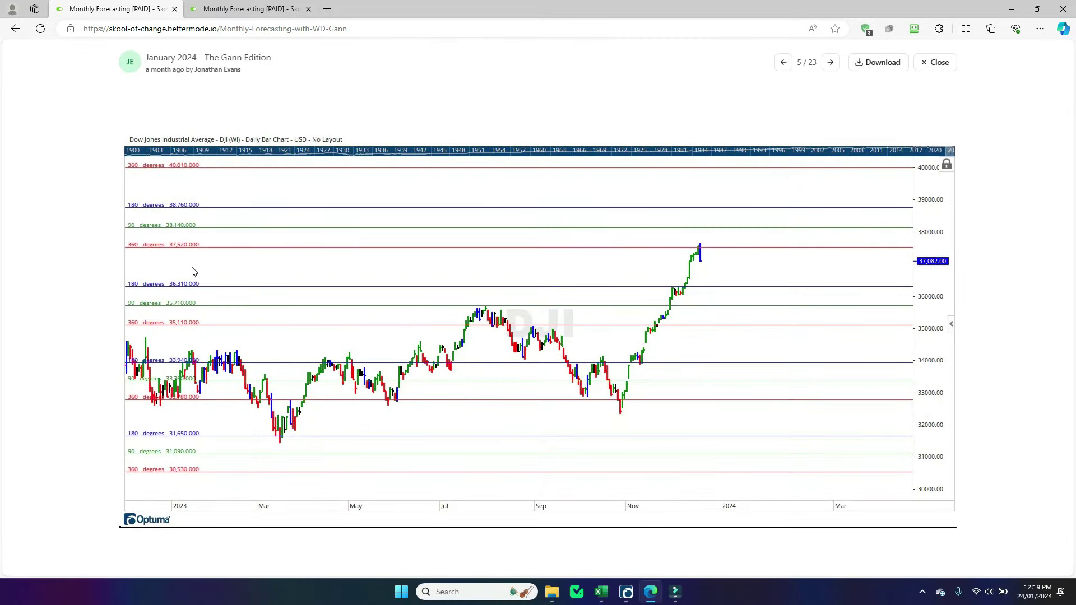
pyautogui.click(934, 62)
pyautogui.scroll(3, 639, 307)
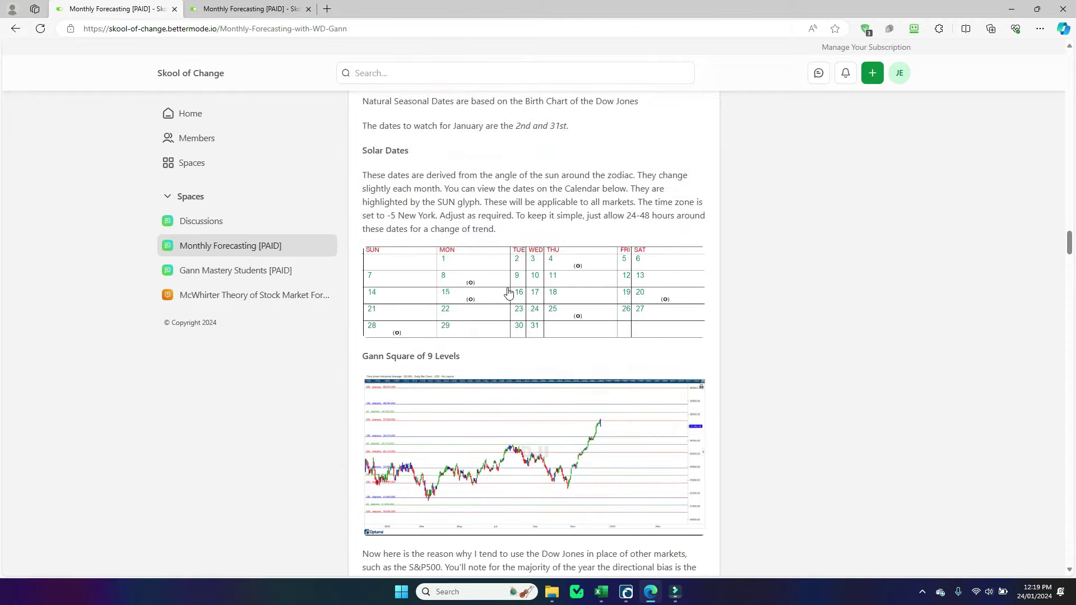
pyautogui.click(485, 288)
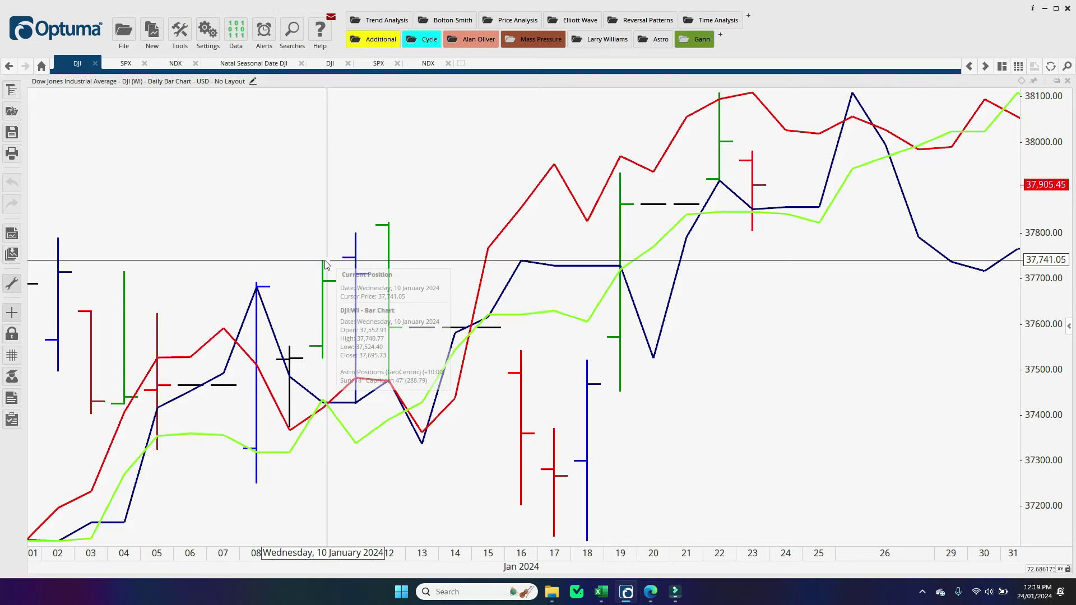
pyautogui.rightClick(283, 204)
pyautogui.press('Escape')
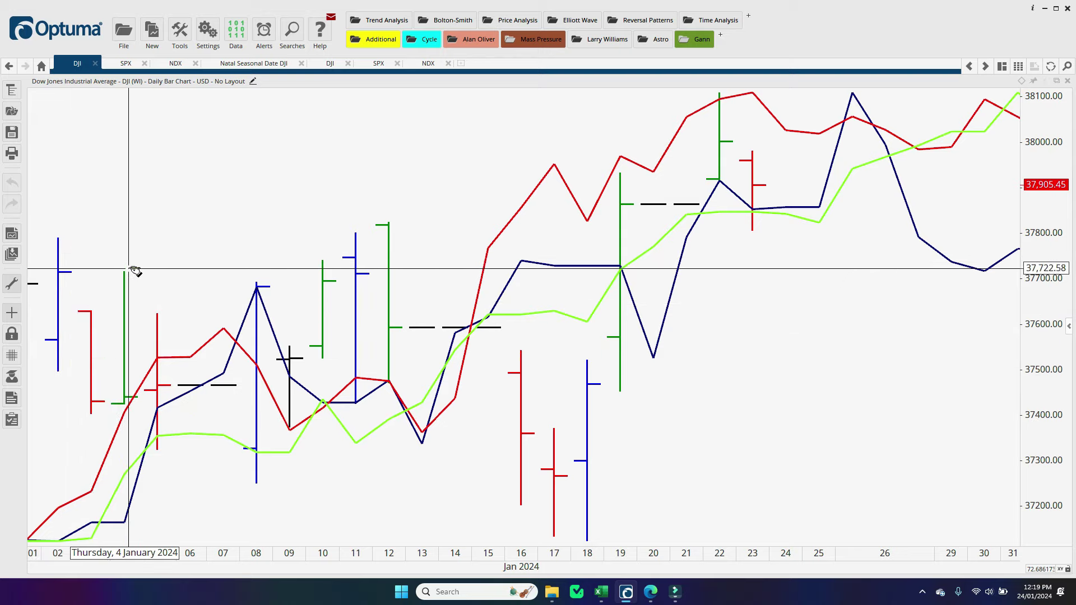
pyautogui.click(145, 261)
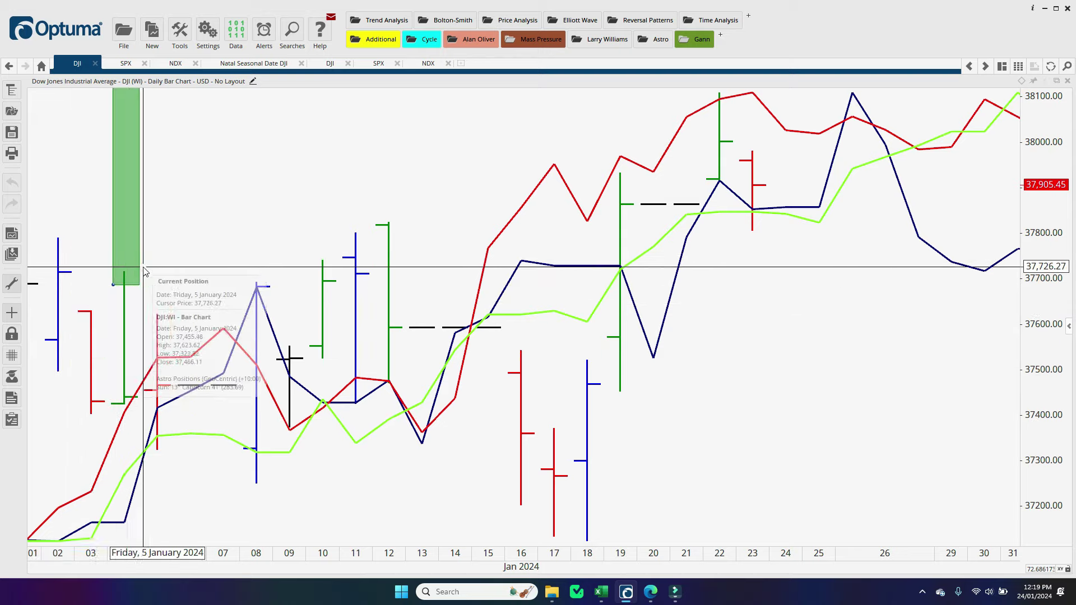
# Draw a rectangle around the high of the 4 January bar on the Dow Jones chart.
pyautogui.rightClick(162, 242)
pyautogui.click(224, 233)
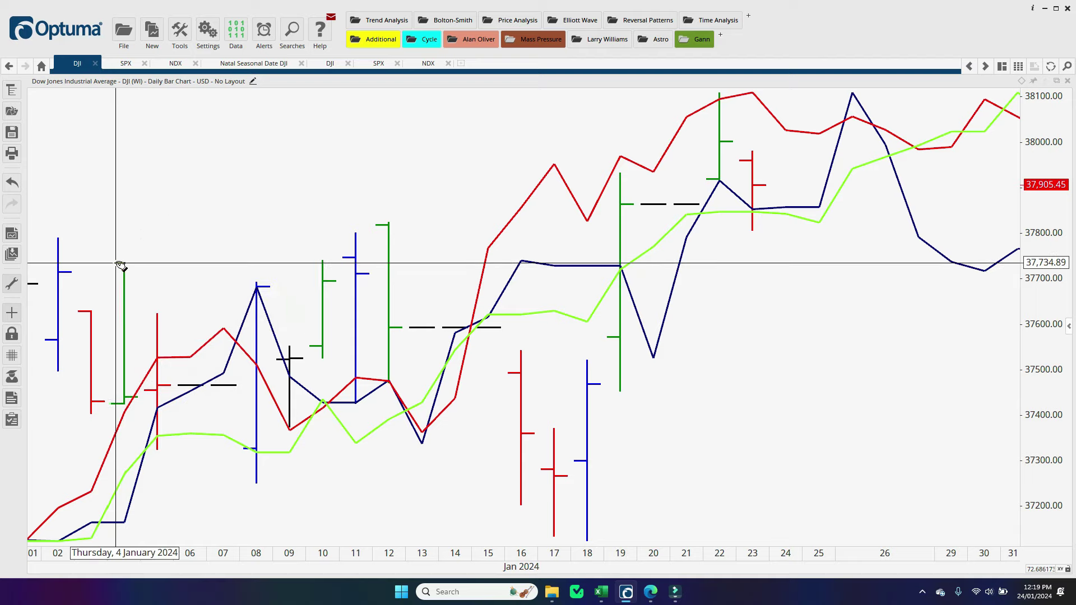
pyautogui.moveTo(120, 261); pyautogui.dragTo(141, 287)
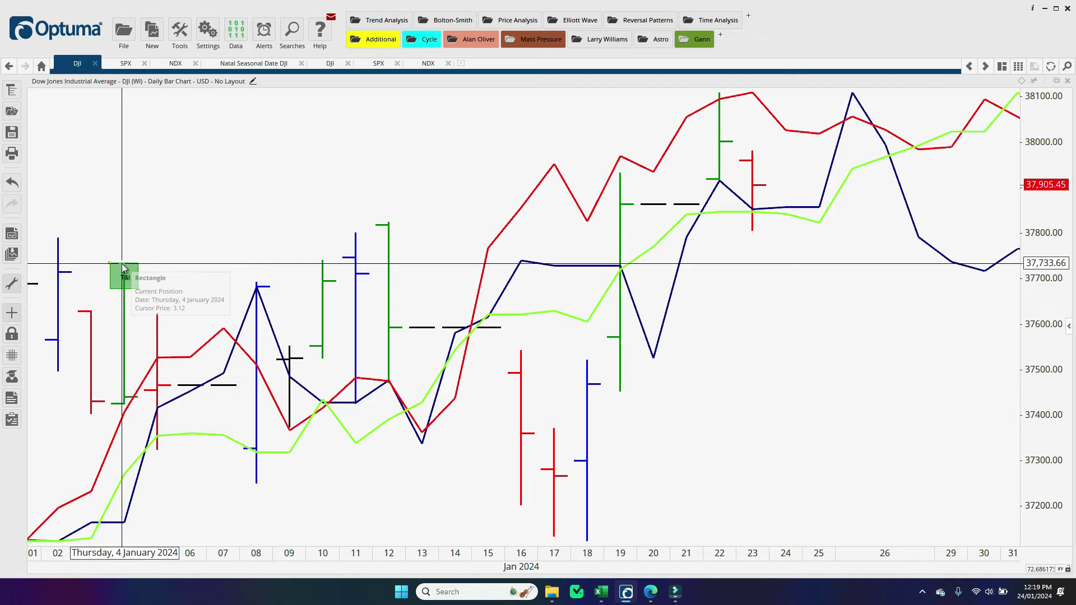
# Check the calendar for the next Dow Jones solar date and draw a small rectangle around the low of the 8 January bar.
pyautogui.hotkey('alt', 'Tab')
pyautogui.hotkey('alt', 'Tab')
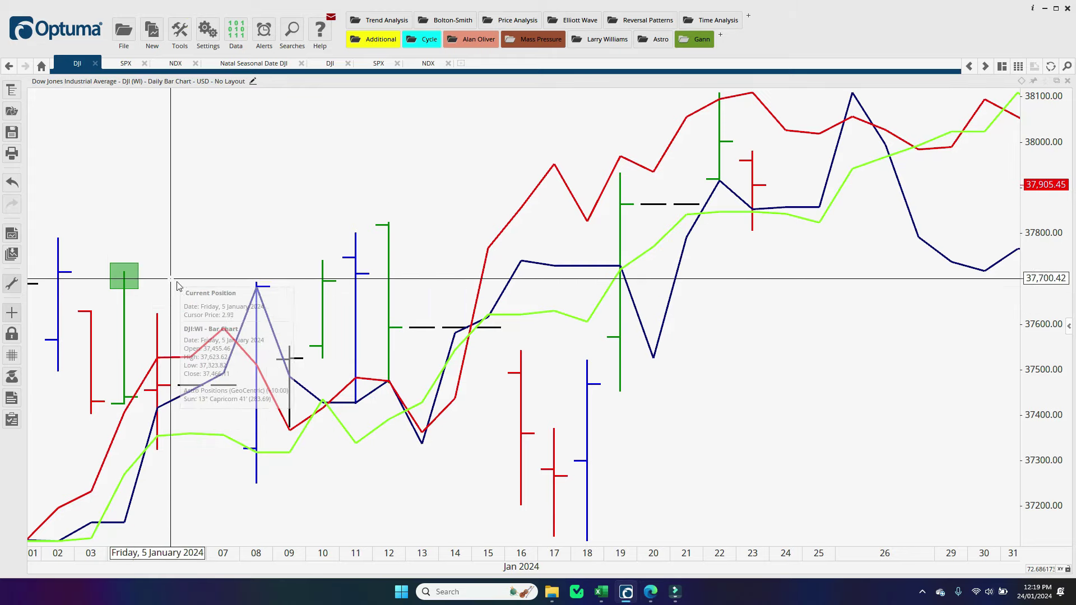
pyautogui.hotkey('alt', 'Tab')
pyautogui.hotkey('alt', 'Tab')
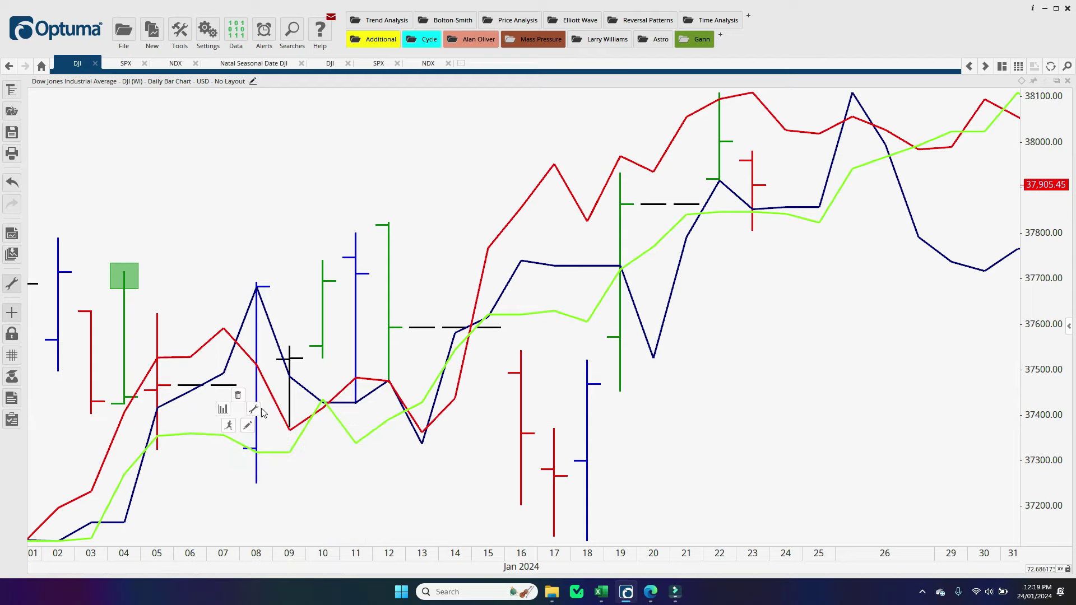
pyautogui.rightClick(263, 413)
pyautogui.press('Escape')
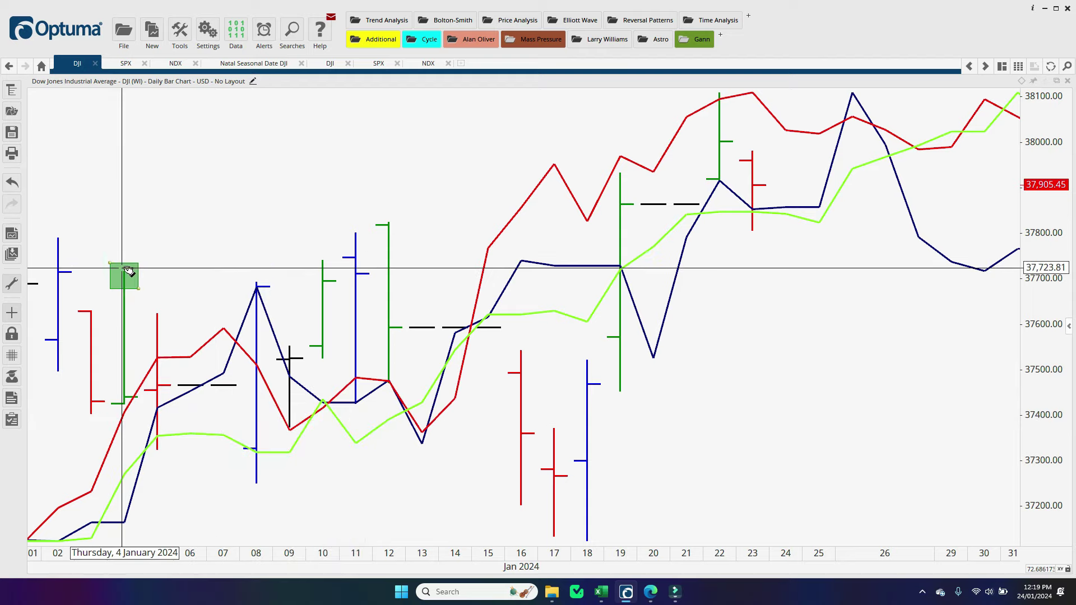
pyautogui.click(246, 477)
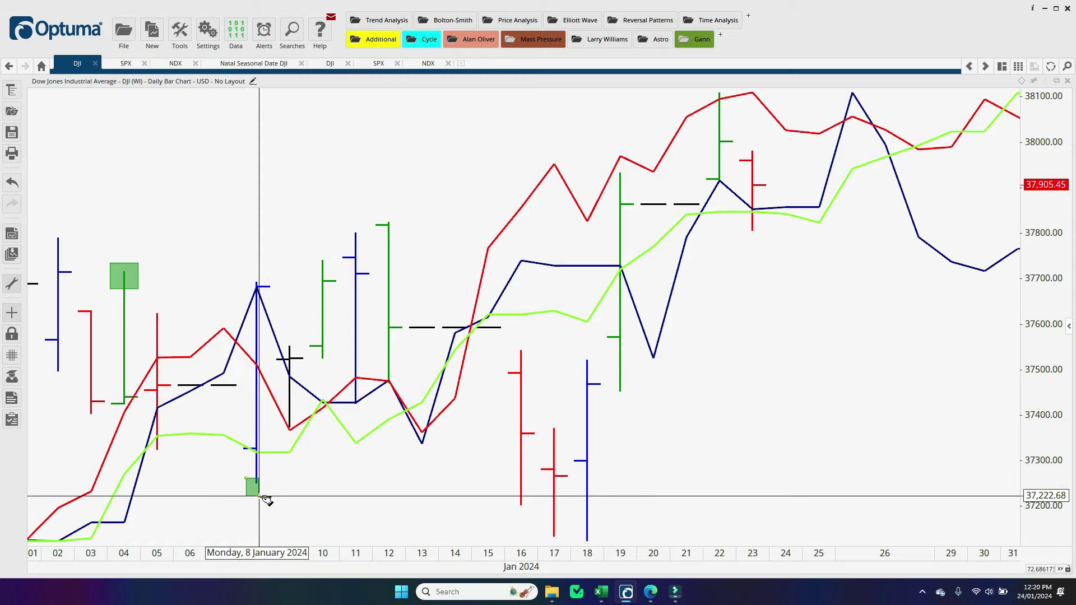
pyautogui.click(263, 505)
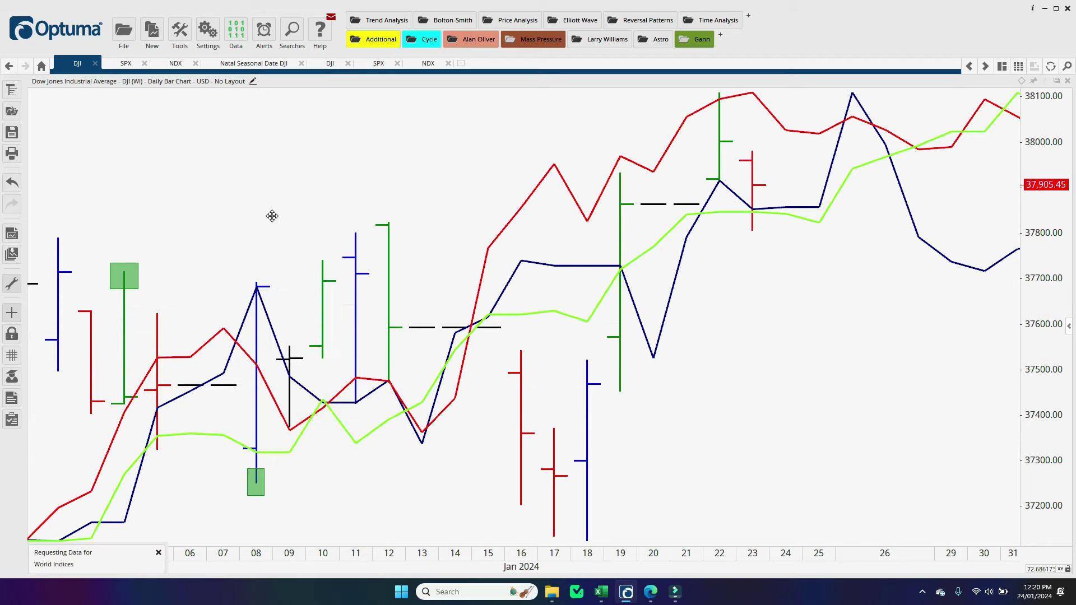
# Check the solar dates calendar in the browser and draw a rectangle around the high of the 12 January bar on the Dow Jones chart.
pyautogui.hotkey('alt', 'Tab')
pyautogui.hotkey('alt', 'Tab')
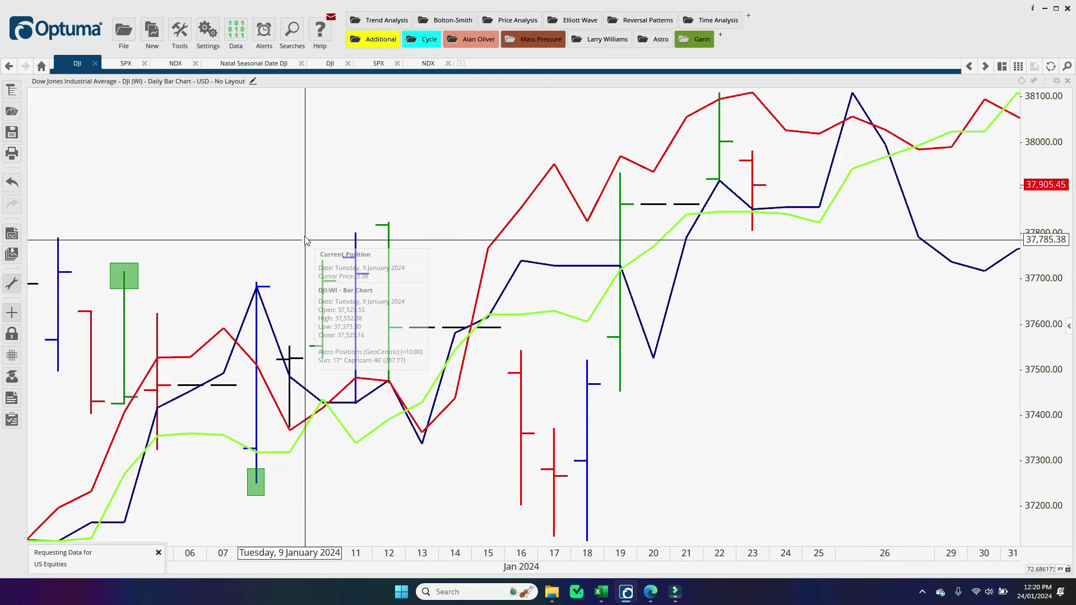
pyautogui.rightClick(324, 213)
pyautogui.click(383, 219)
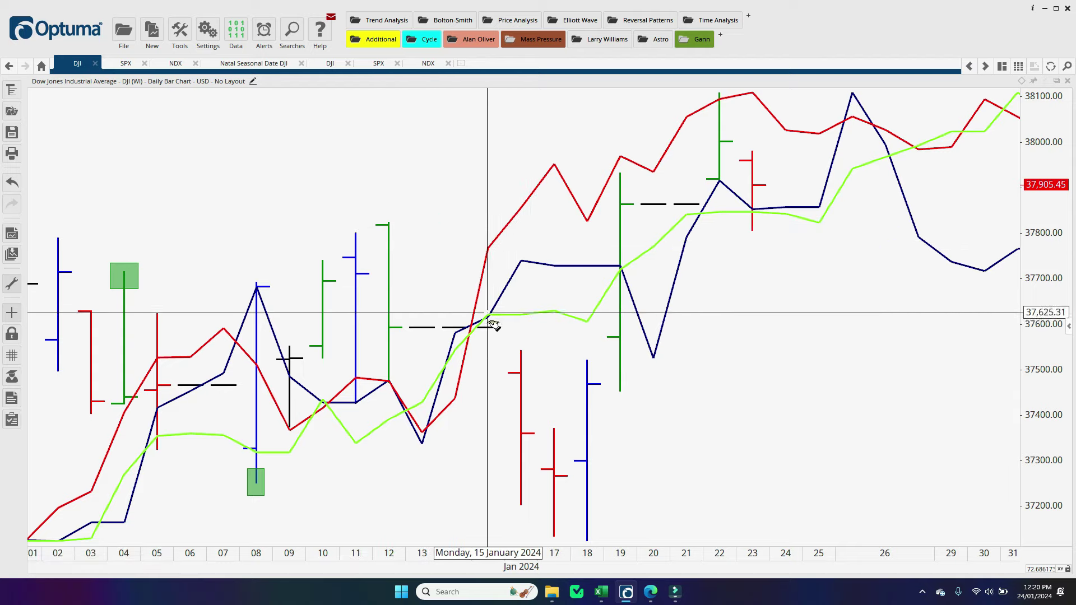
pyautogui.click(389, 223)
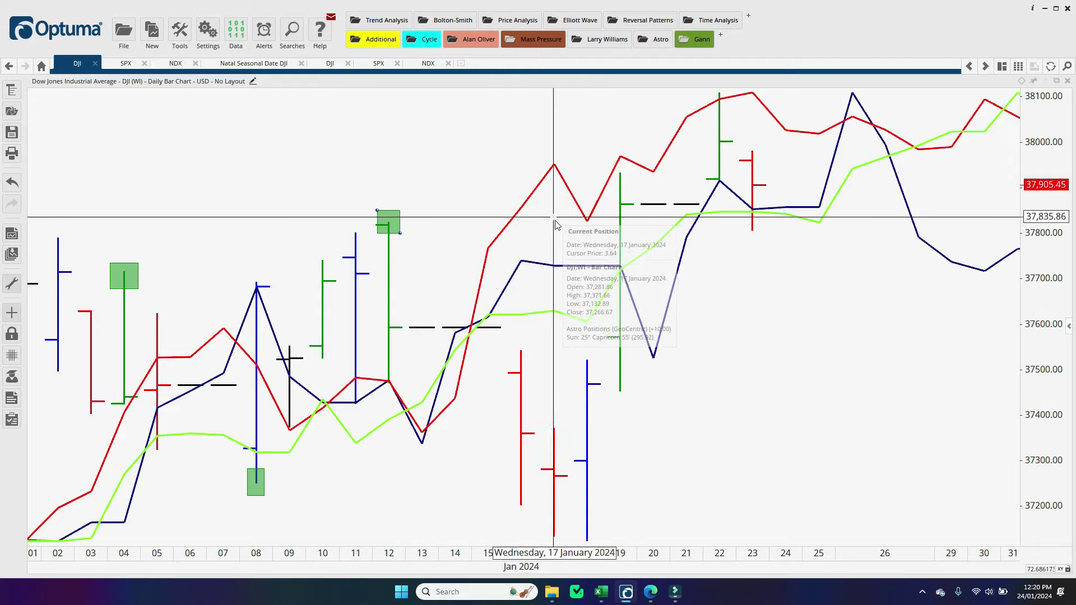
pyautogui.click(420, 188)
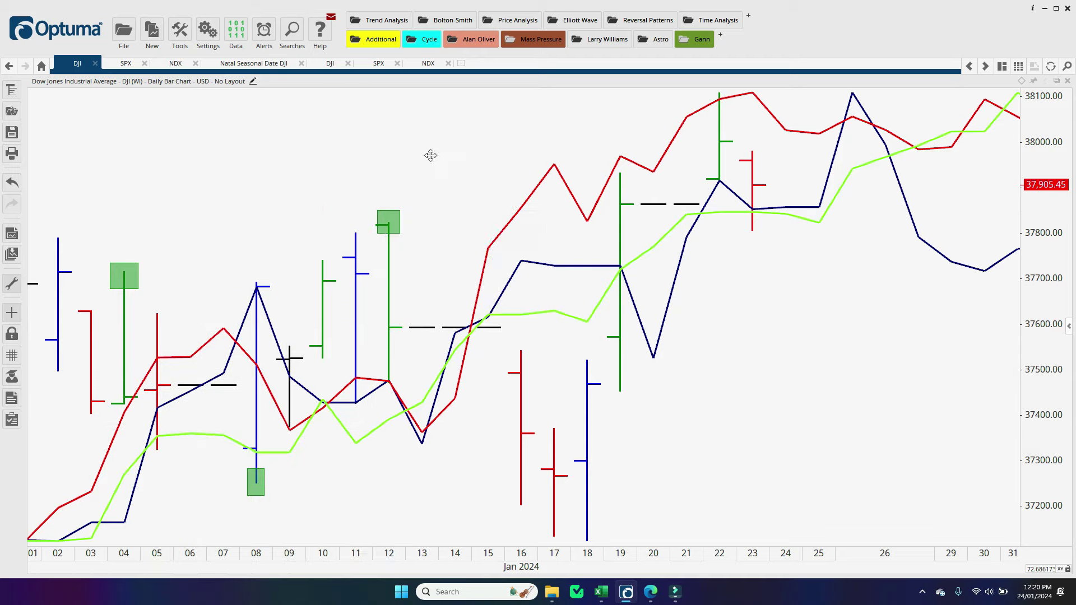
# Check the calendar for the 20 January solar date and draw a rectangle around the high of the 22 January bar.
pyautogui.hotkey('alt', 'Tab')
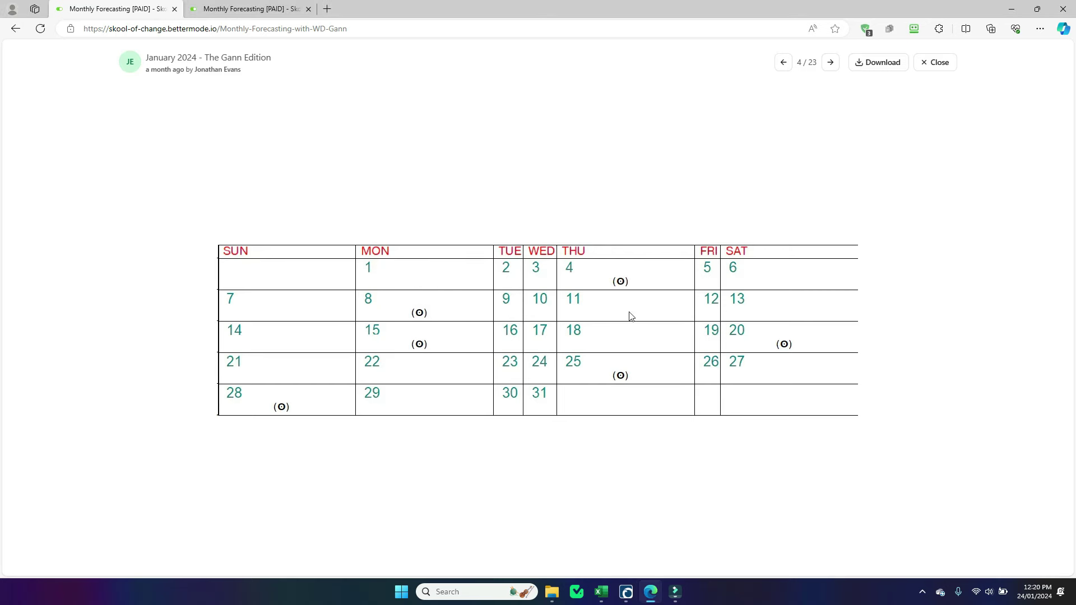
pyautogui.hotkey('alt', 'Tab')
pyautogui.hotkey('alt', 'Tab')
pyautogui.hotkey('alt', 'Tab')
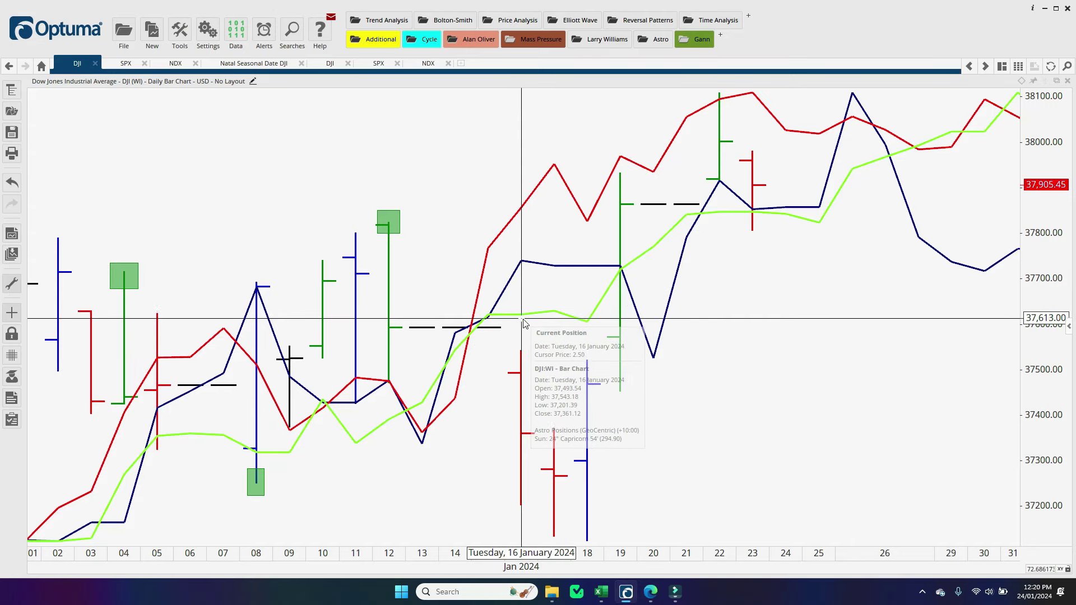
pyautogui.click(667, 311)
pyautogui.rightClick(723, 288)
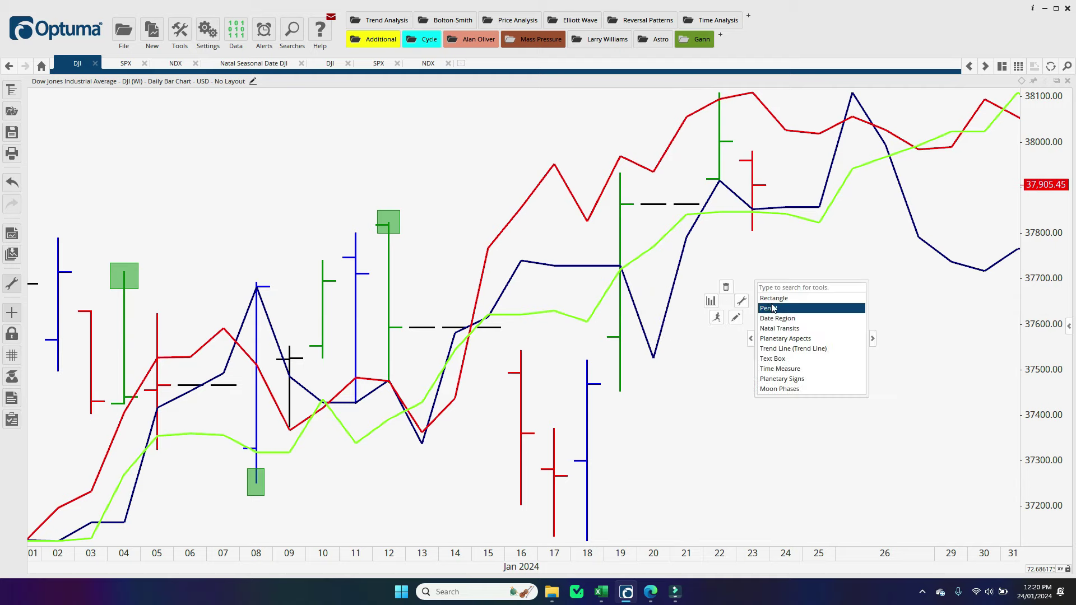
pyautogui.click(768, 281)
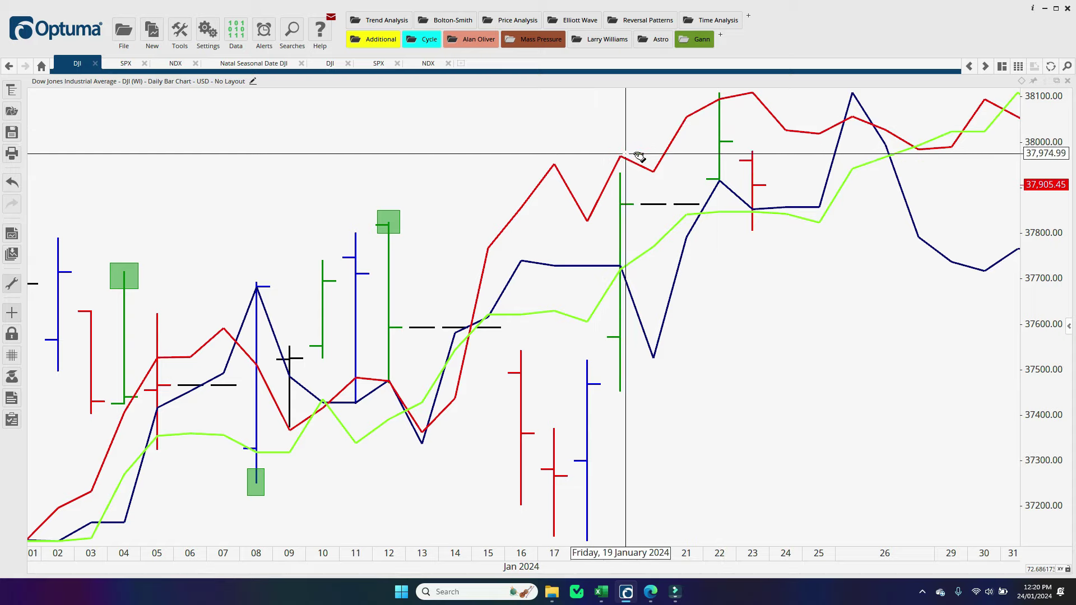
pyautogui.click(711, 98)
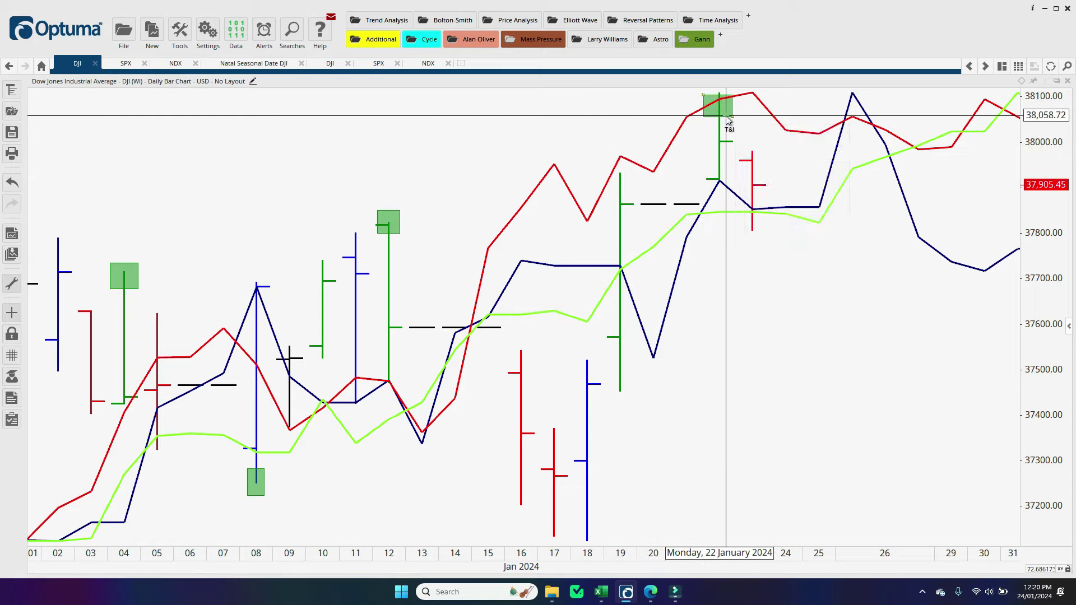
pyautogui.click(732, 111)
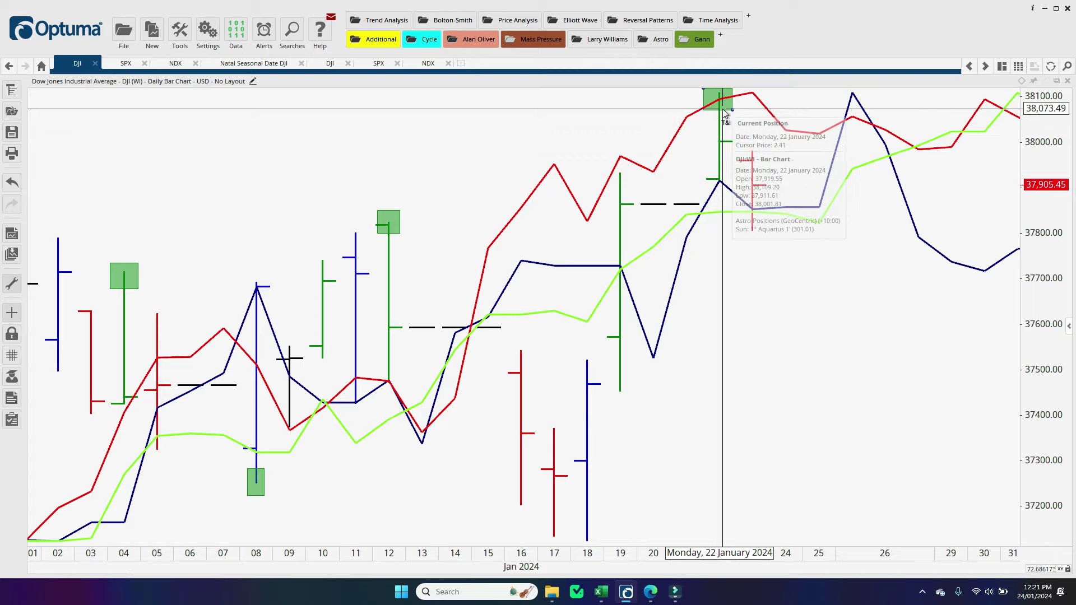
# Check the calendar for the next solar date and draw a rectangle at 25 January below the forecast lines, from about 37,750 to 37,650.
pyautogui.hotkey('alt', 'Tab')
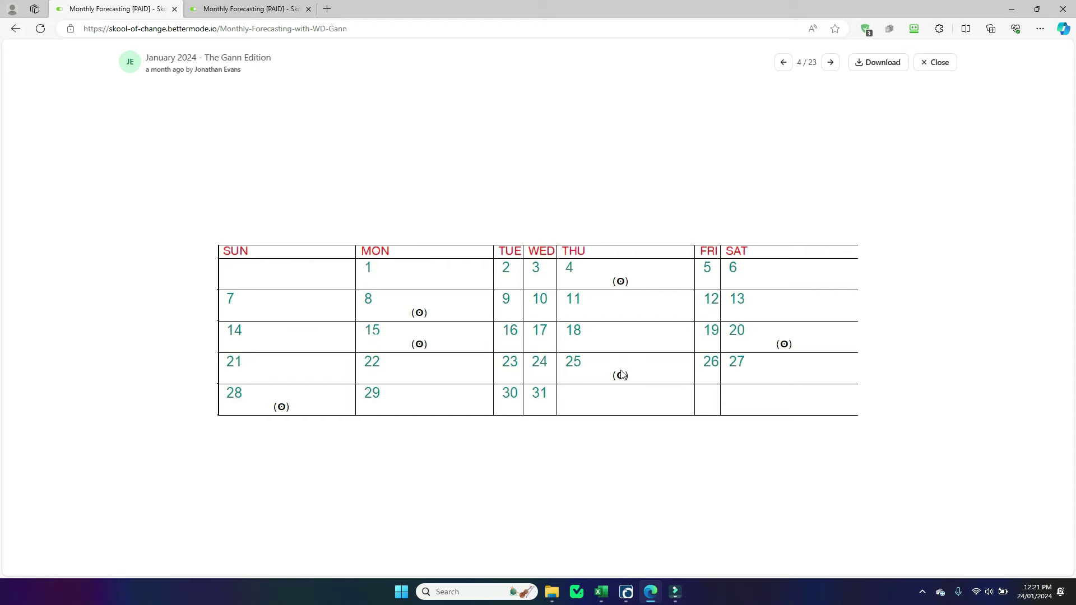
pyautogui.hotkey('alt', 'Tab')
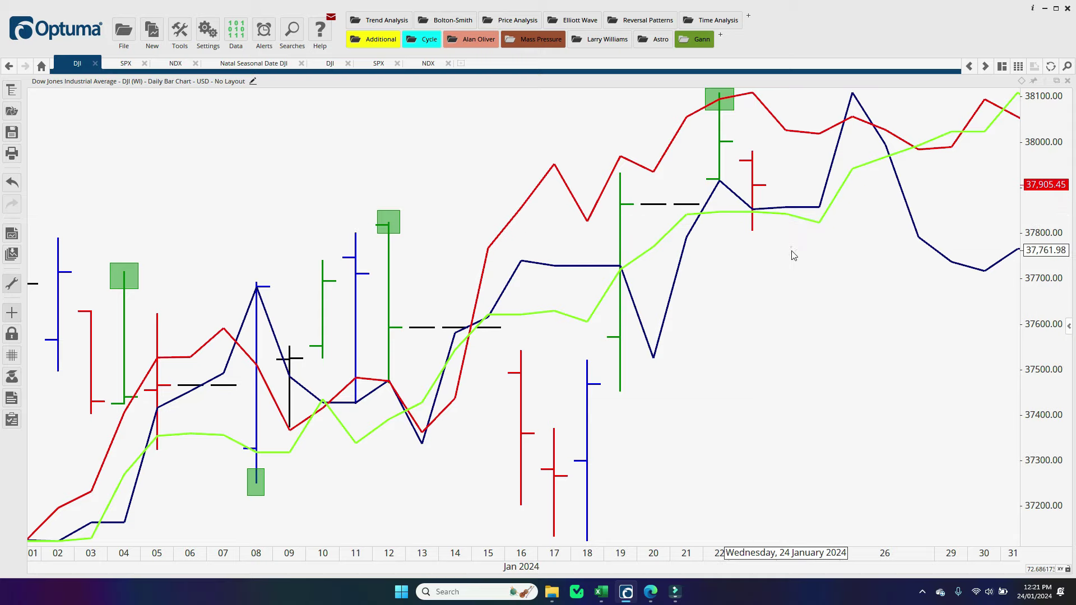
pyautogui.rightClick(792, 252)
pyautogui.click(824, 247)
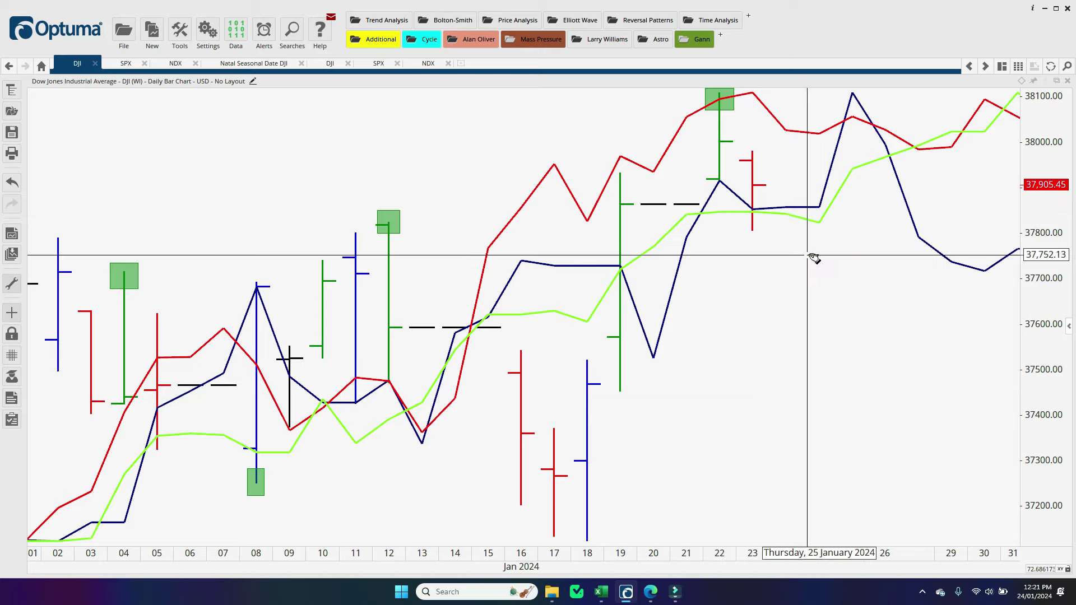
pyautogui.moveTo(807, 255); pyautogui.dragTo(840, 302)
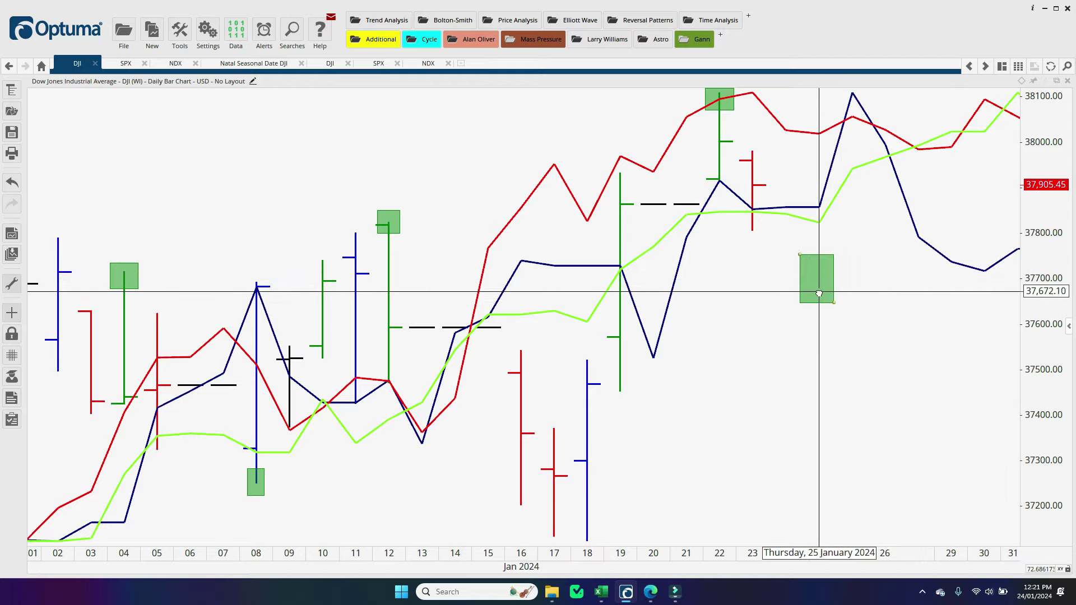
# Draw another rectangle and place it around the dark blue forecast line's peak at 26 January.
pyautogui.rightClick(715, 315)
pyautogui.press('Escape')
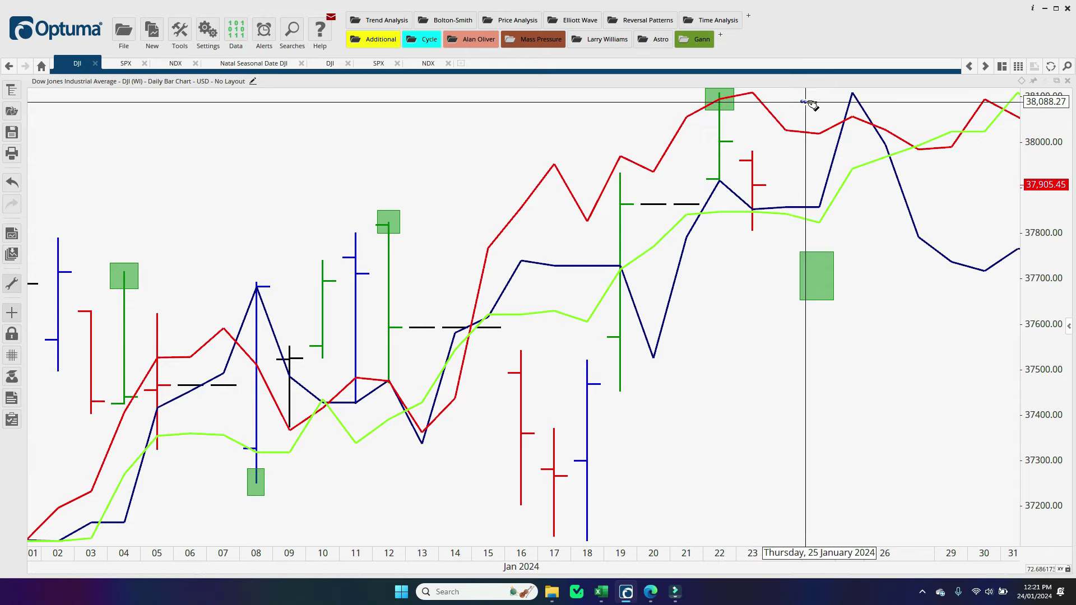
pyautogui.moveTo(802, 102); pyautogui.dragTo(834, 136)
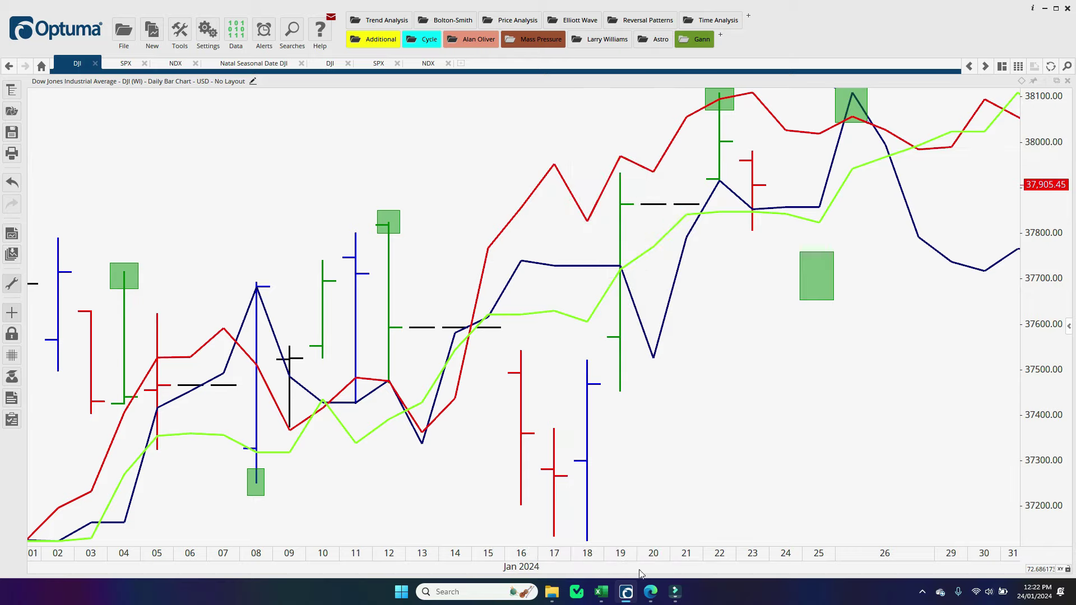
# View both solar dates calendars in the browser, then return to the Dow Jones chart in Optuma and inspect the 15 January area.
pyautogui.click(649, 595)
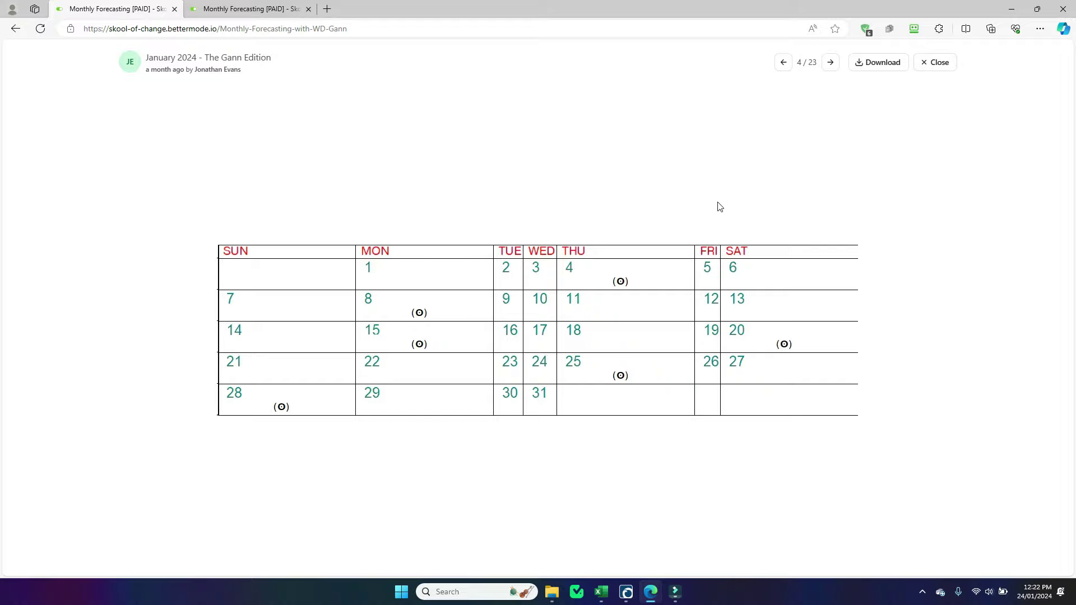
pyautogui.click(247, 10)
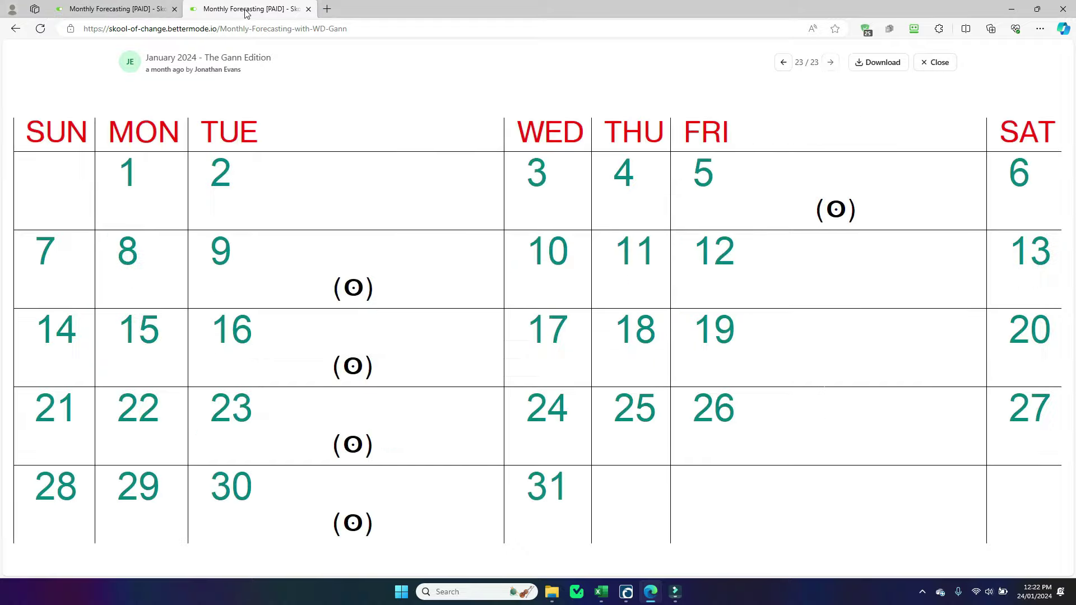
pyautogui.click(119, 11)
pyautogui.click(627, 593)
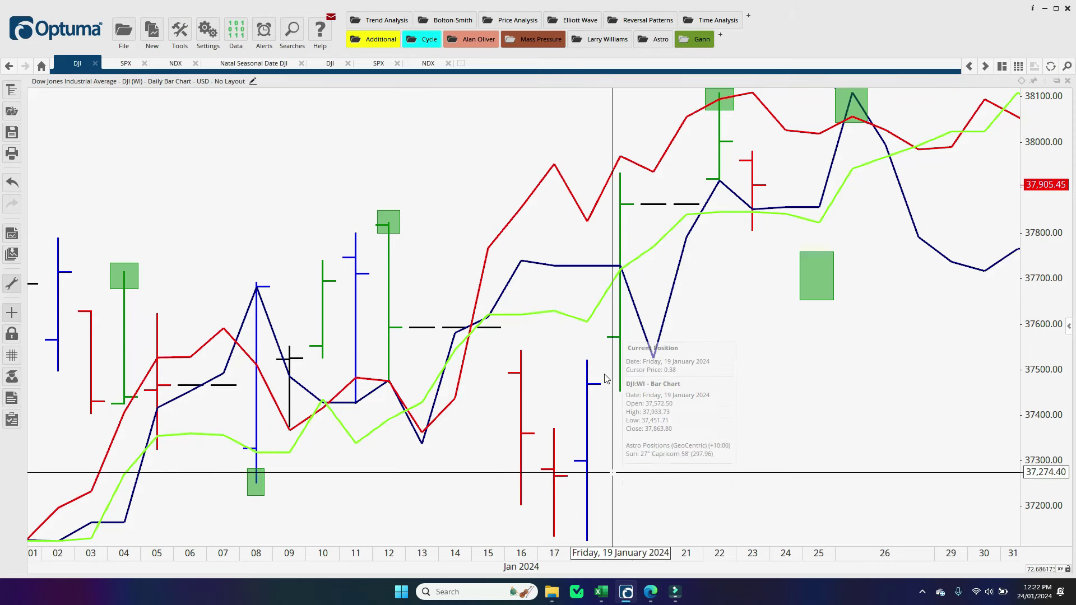
pyautogui.moveTo(501, 174); pyautogui.dragTo(497, 184)
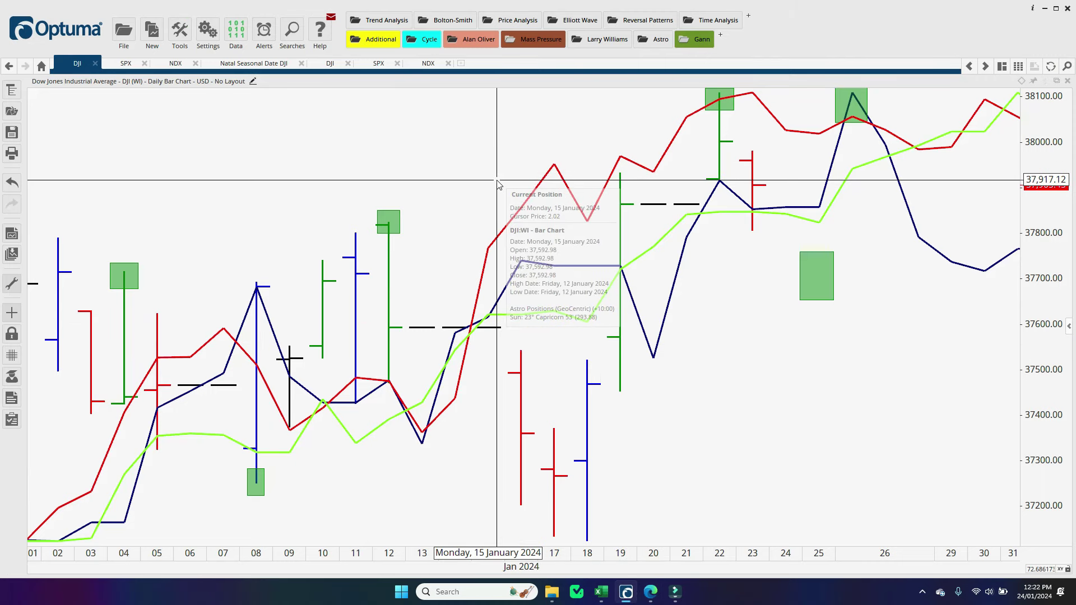